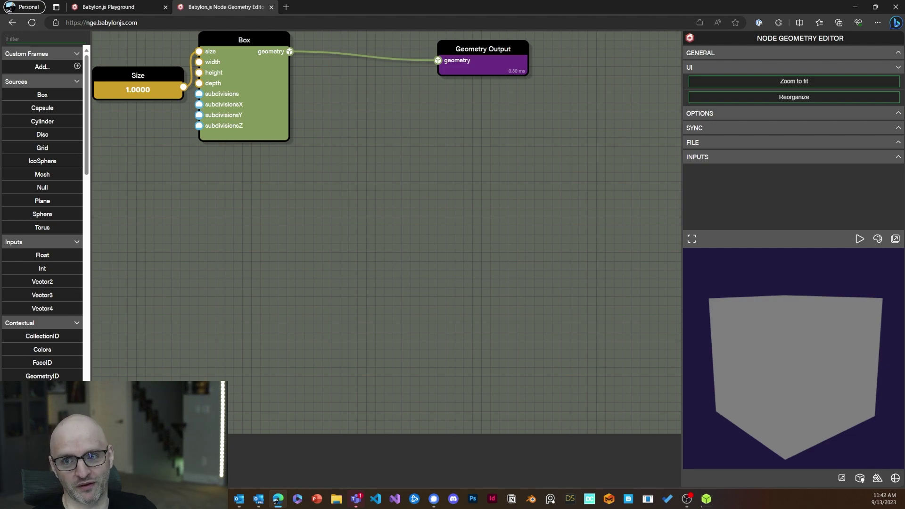
Step: Align the Size and Geometry Output nodes in a straight row with the Box node
left_click_drag(347, 221, 366, 248)
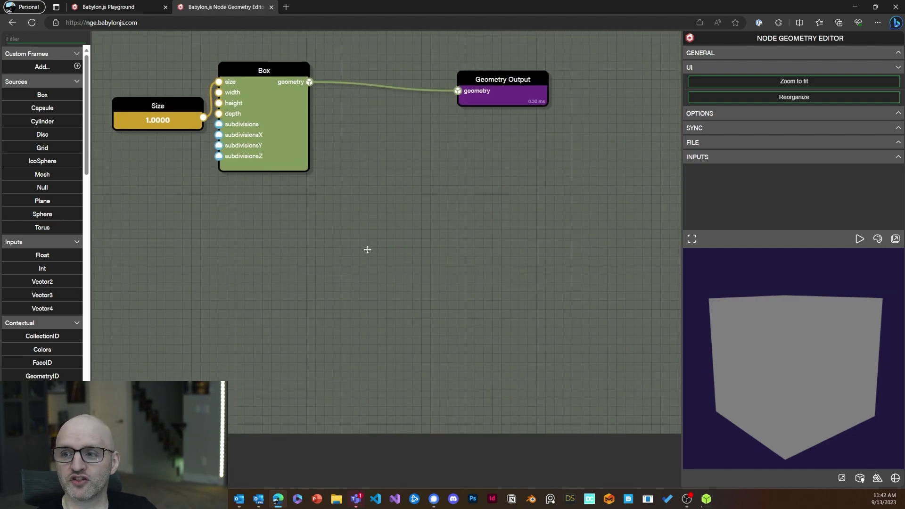
left_click_drag(499, 102, 516, 92)
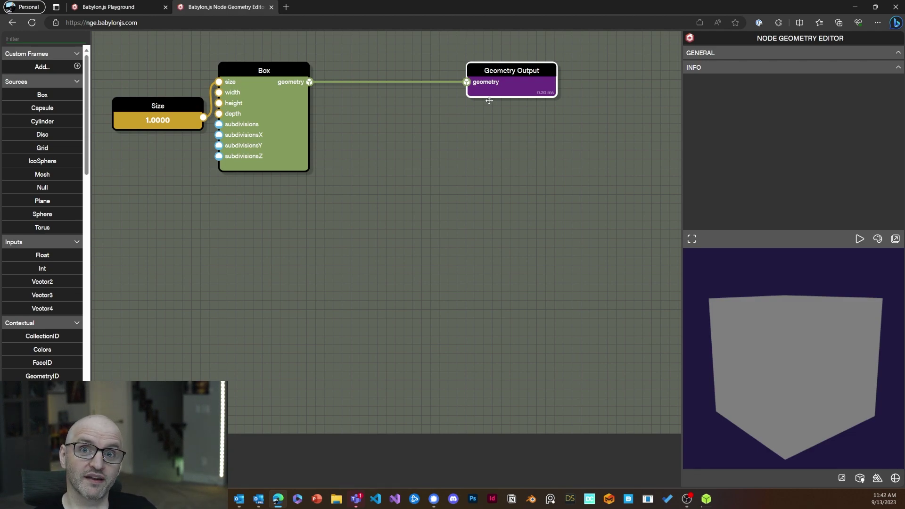
left_click_drag(149, 108, 145, 82)
left_click(265, 95)
left_click_drag(315, 149, 426, 155)
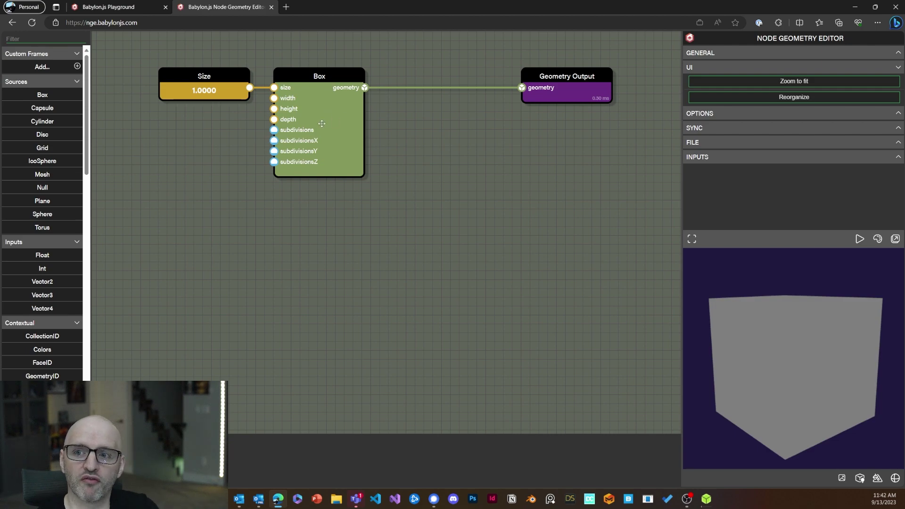
Step: Create a Float input on the Box node's width and set its value to 10, keeping the whole box in view
left_click_drag(273, 98, 222, 131)
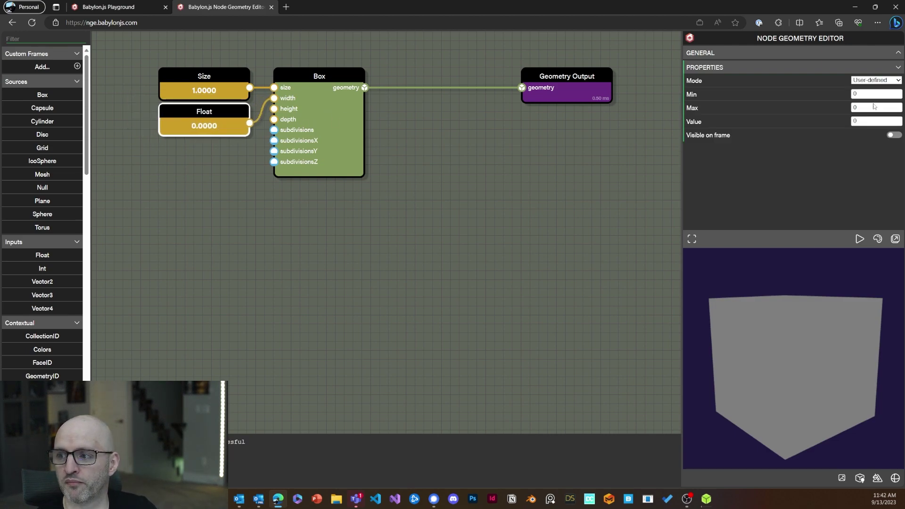
type("10")
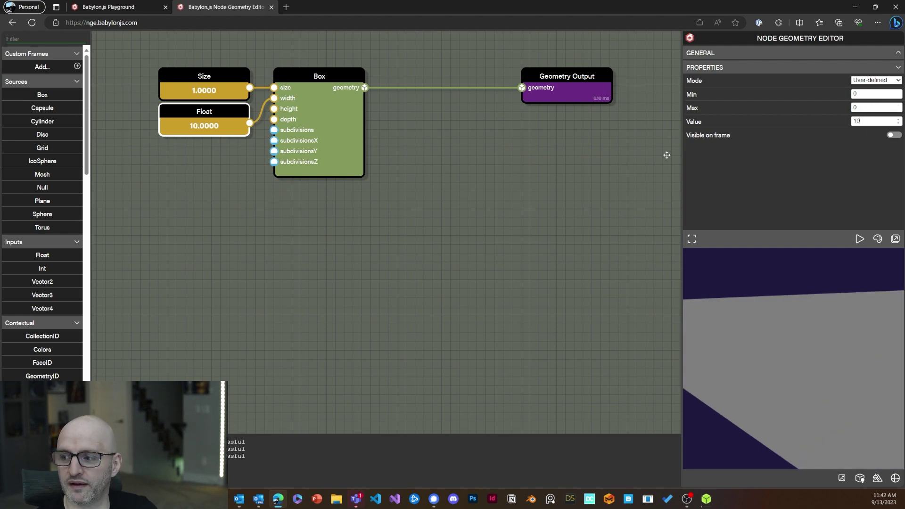
left_click_drag(794, 333, 678, 363)
scroll(812, 333, "down", 3)
left_click(688, 240)
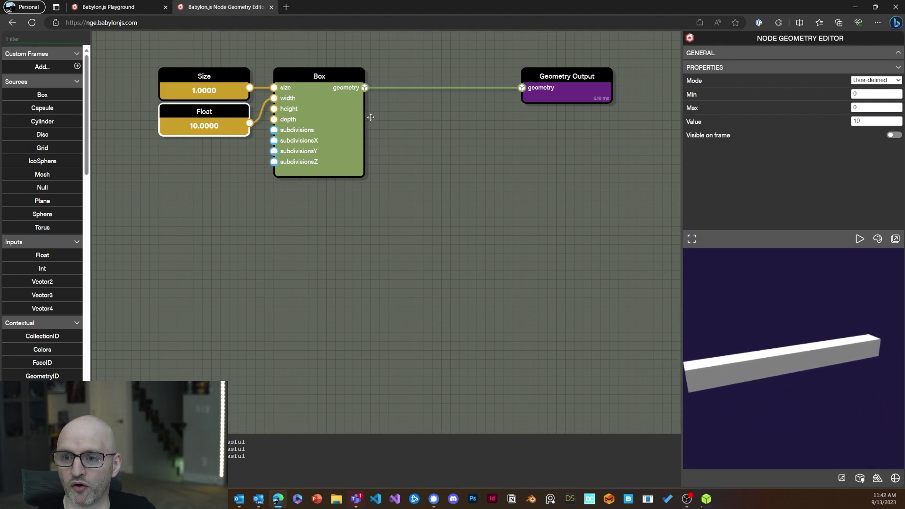
Step: Inspect the stretched box in wireframe, return the preview to solid shading and view it from another angle
left_click(894, 478)
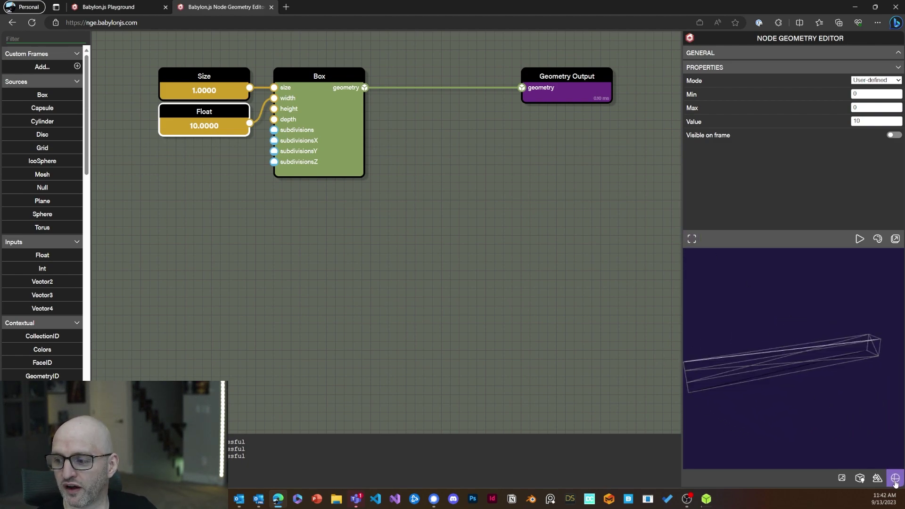
mouse_move(851, 415)
left_mouse_down()
mouse_move(870, 389)
mouse_move(857, 425)
left_mouse_up()
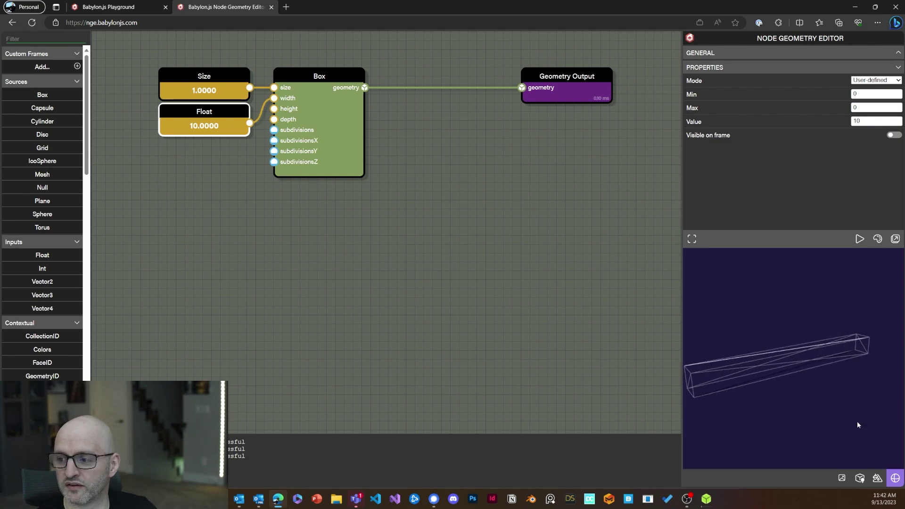
left_click(895, 477)
left_click_drag(821, 363, 697, 368)
Step: Add a Grid node below the Box and connect its geometry output to the Geometry Output node
left_click_drag(507, 232, 473, 227)
key("space")
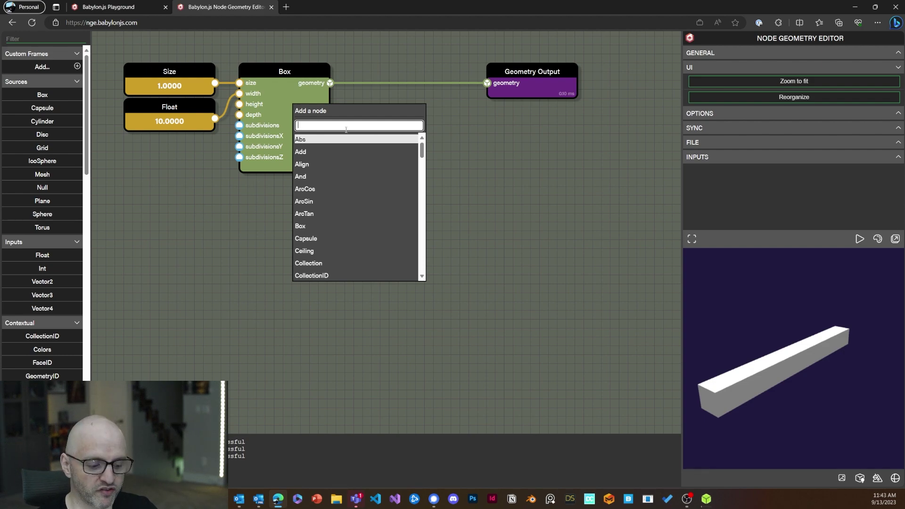
type("grid")
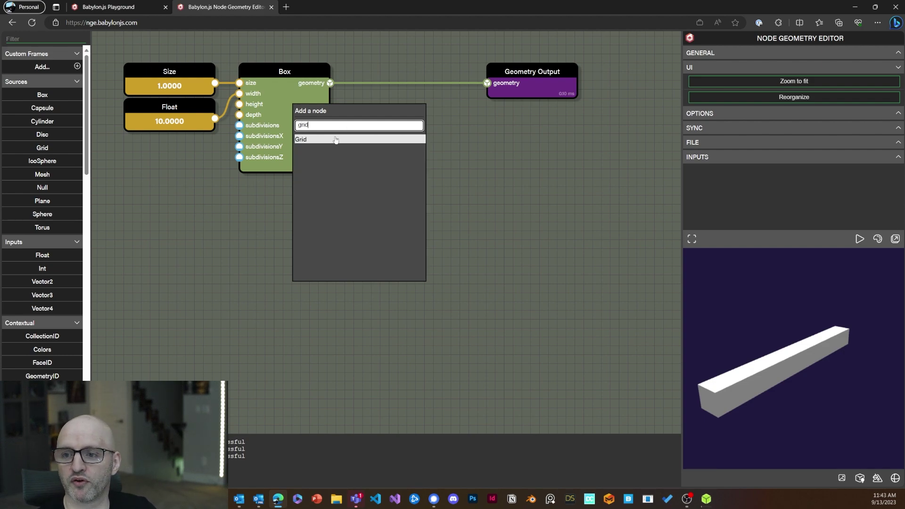
left_click(335, 139)
left_click_drag(401, 198, 486, 83)
Step: Delete the Box node together with its Size and Float inputs
left_click(292, 99)
key("Delete")
left_click(198, 81)
key("Delete")
left_click(182, 121)
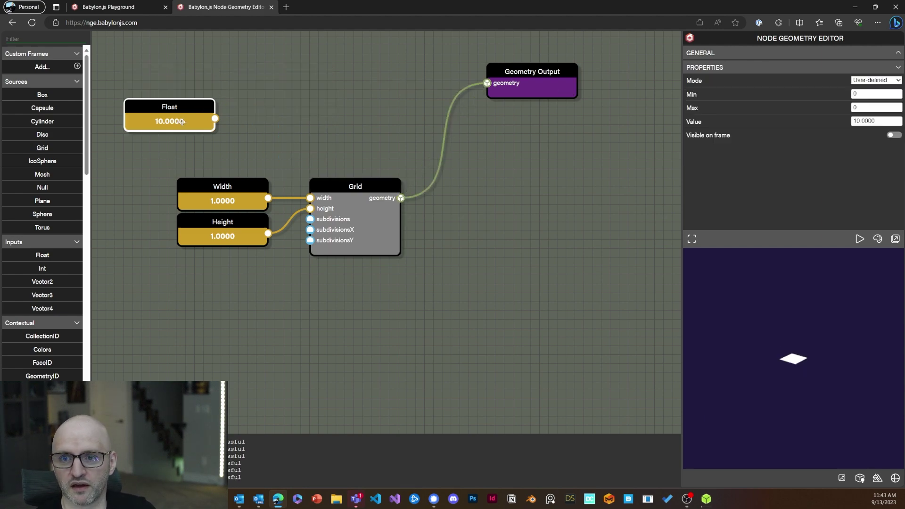
key("Delete")
Step: Move the Grid node and its Width and Height inputs together into line with the Geometry Output node
left_click_drag(160, 152, 350, 302)
left_click(329, 264)
left_click_drag(142, 189, 396, 337, "ctrl")
left_click_drag(334, 262, 331, 151)
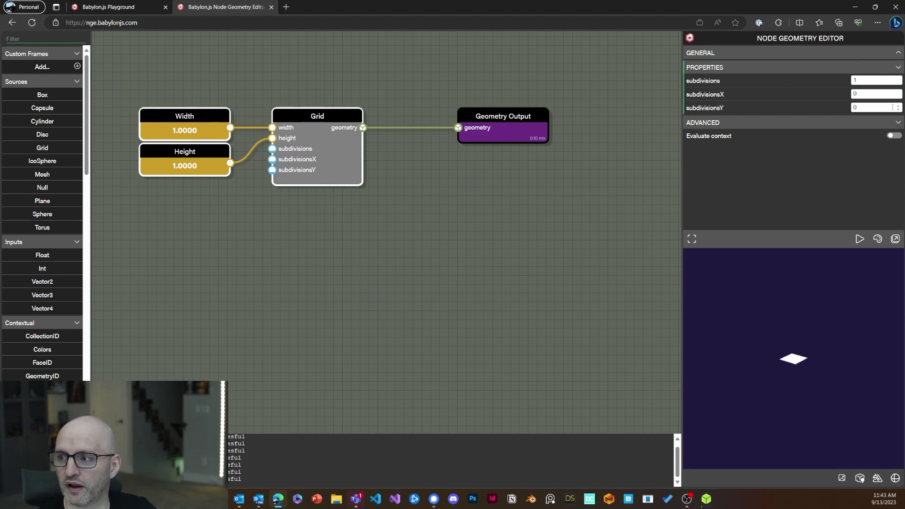
left_click(558, 203)
Step: Set both the Width and Height inputs of the Grid to 5
left_click(177, 137)
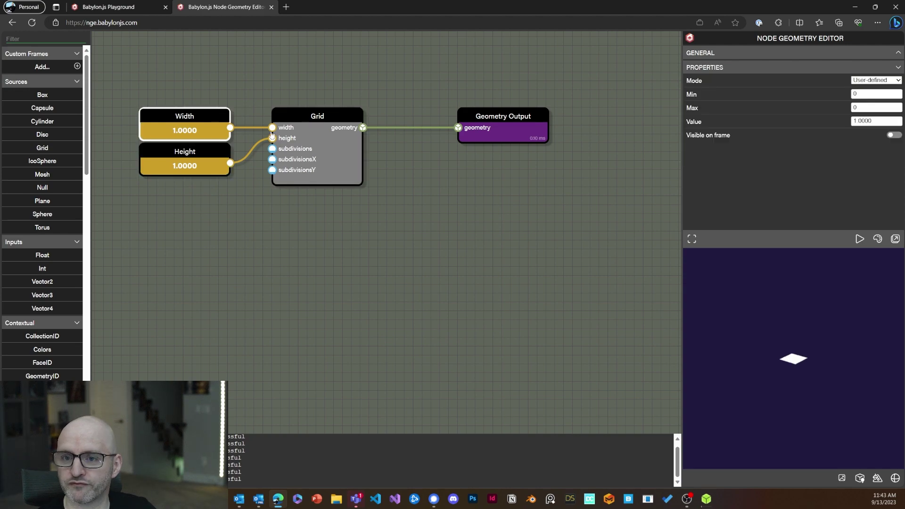
left_click_drag(874, 121, 713, 129)
type("5")
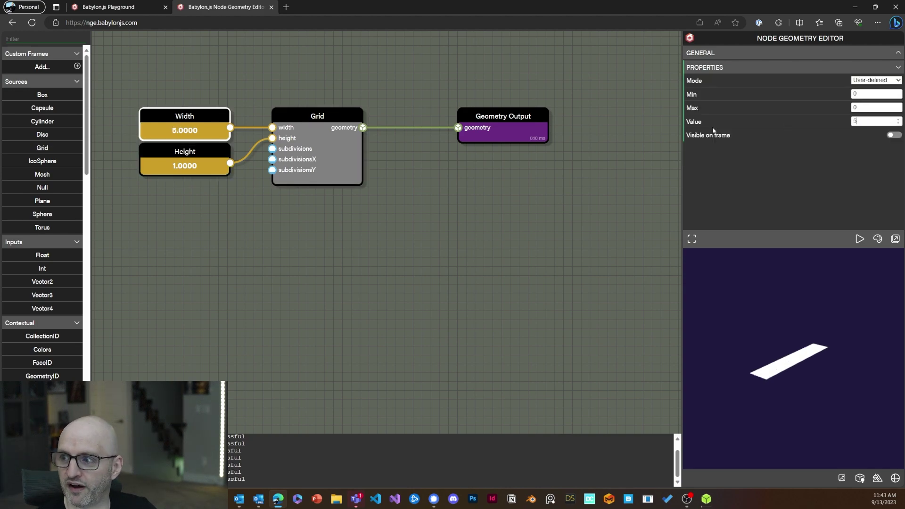
left_click(195, 167)
left_click(874, 121)
type("5")
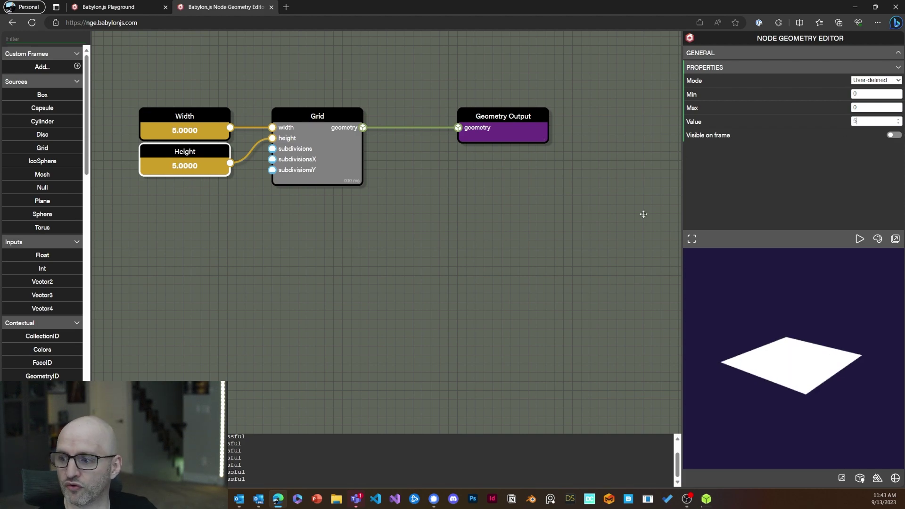
Step: Show the preview in wireframe and set the Grid node's subdivisions to 50
left_click(895, 478)
left_click_drag(821, 397, 824, 380)
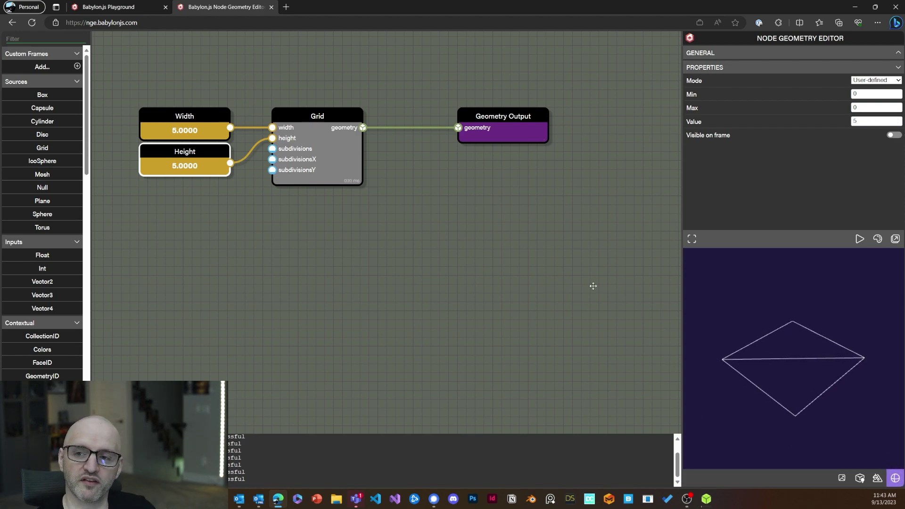
left_click(304, 153)
left_click_drag(272, 149, 212, 227)
key("Delete")
left_click(294, 151)
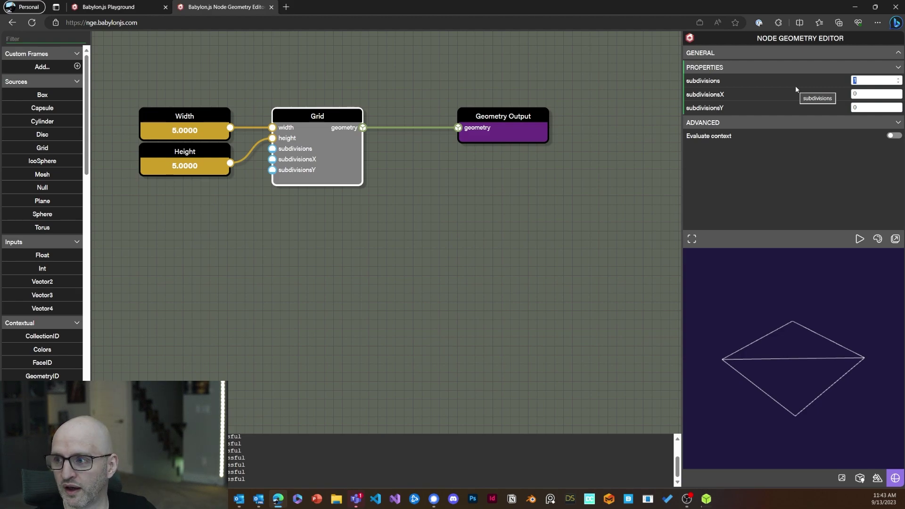
type("50")
scroll(783, 377, "up", 2)
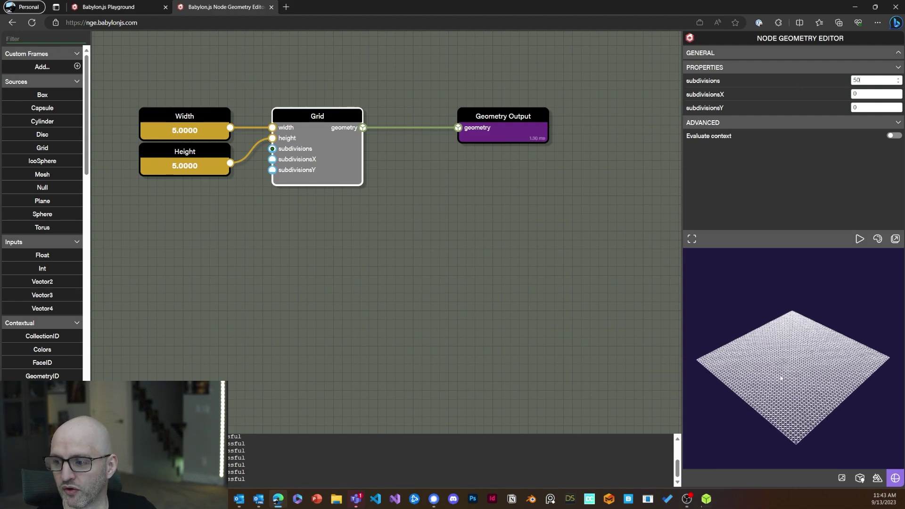
left_click_drag(782, 378, 858, 372)
Step: Move Geometry Output farther from the Grid and insert a SetPositions node into the link between them
left_click_drag(509, 121, 617, 129)
left_click(479, 129)
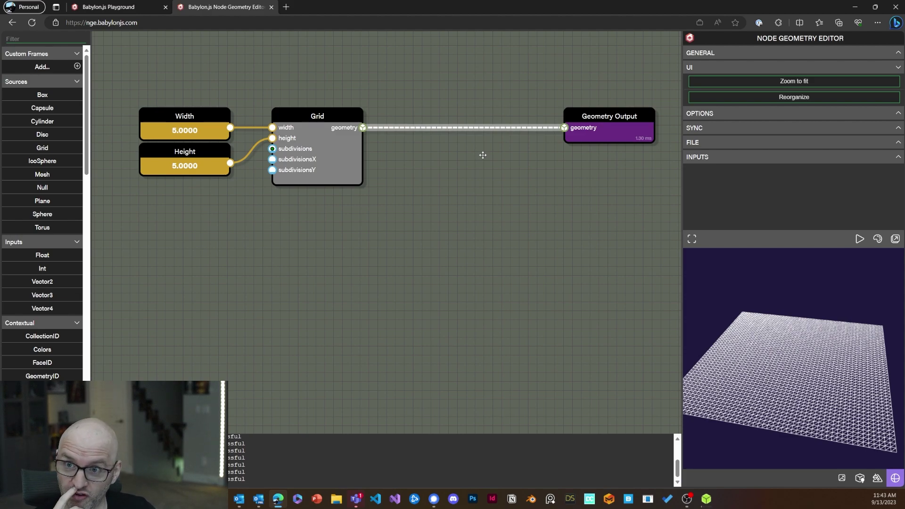
key("space")
type("set")
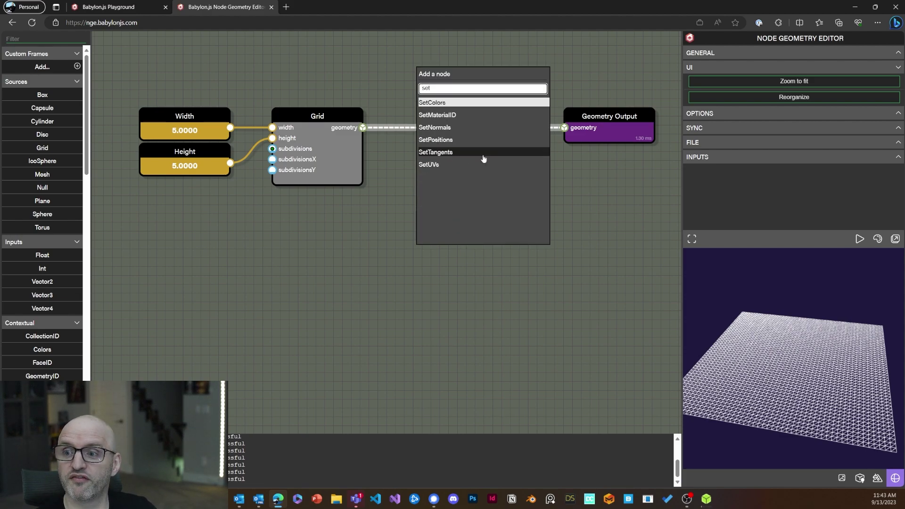
left_click(503, 139)
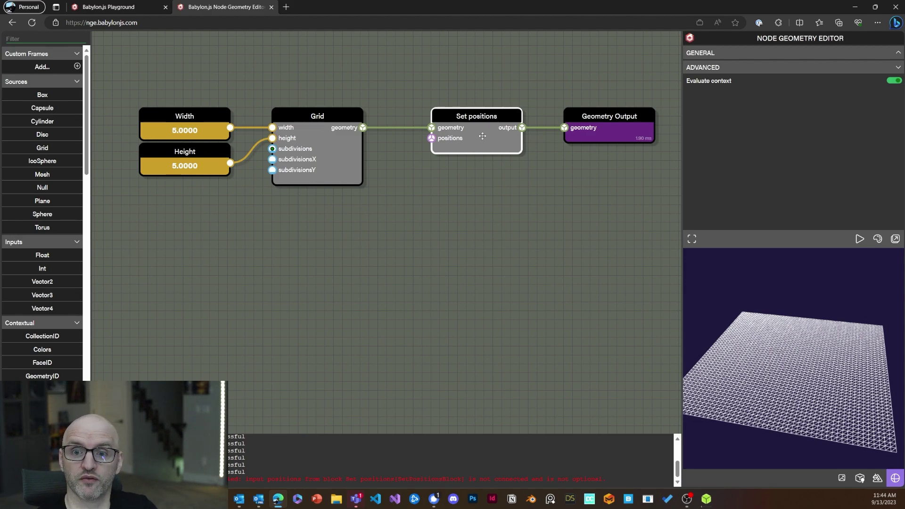
Step: Add a Positions contextual node below the Grid and connect it to the positions input of the Set positions node
left_click(340, 200)
key("space")
type("pos")
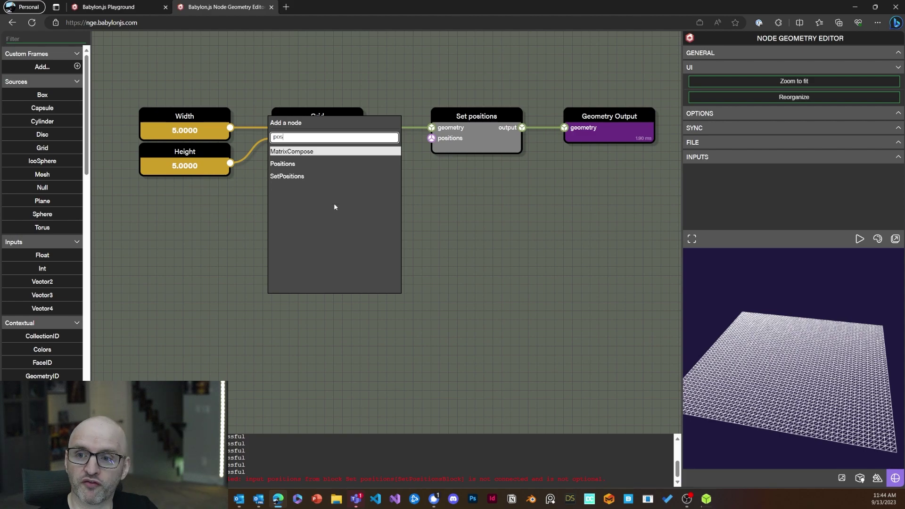
left_click(313, 165)
left_click_drag(339, 215, 431, 139)
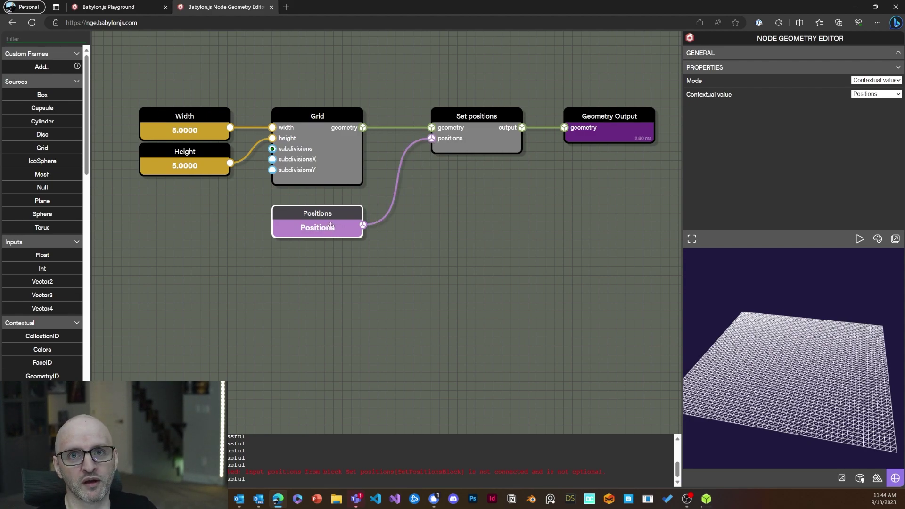
left_click(480, 136)
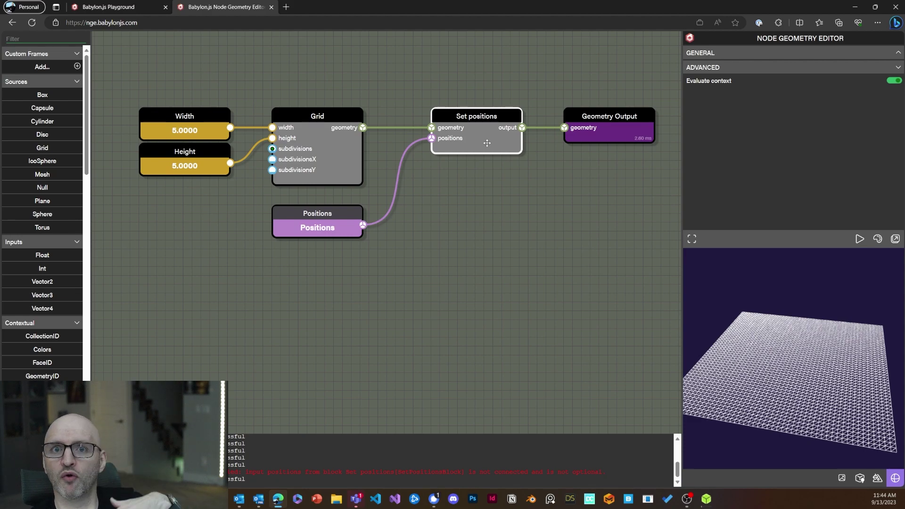
left_click(334, 215)
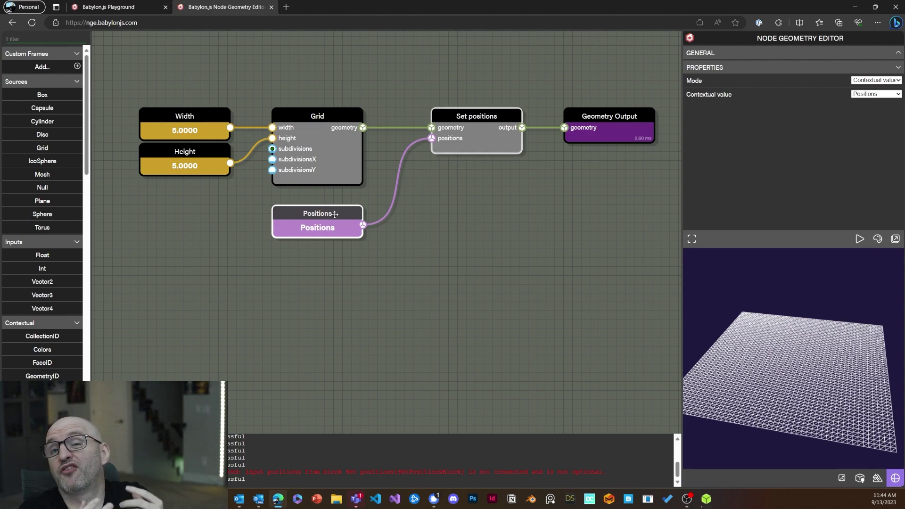
left_click_drag(814, 376, 777, 373)
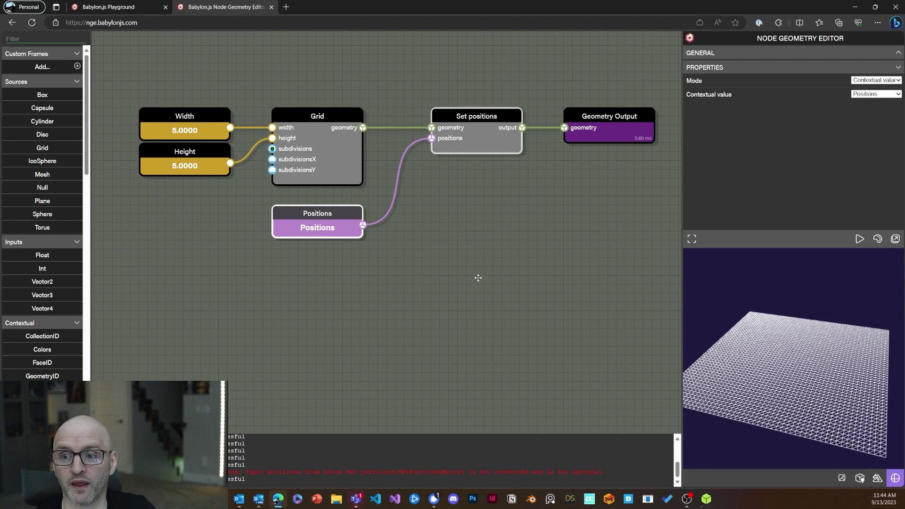
Step: Shift the Positions node aside and place a new Normals contextual node directly beneath it
left_click_drag(330, 221, 279, 229)
left_click(350, 294)
key("space")
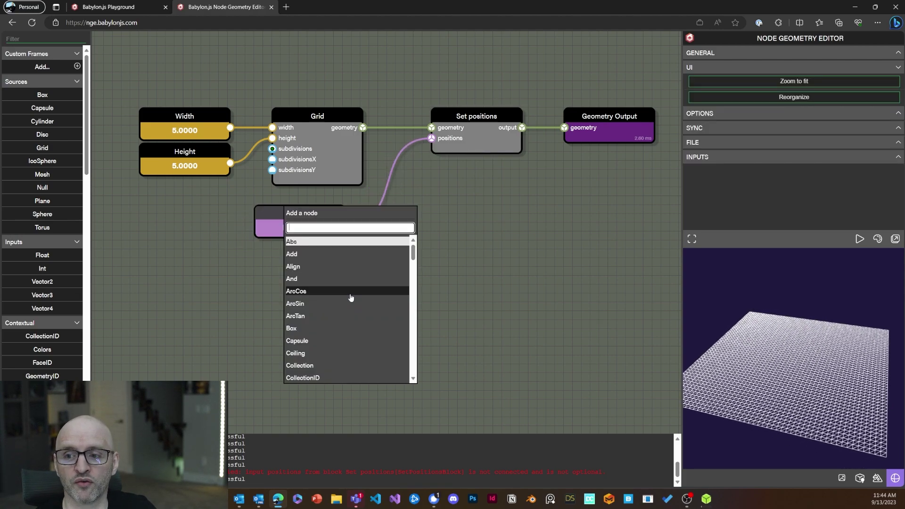
type("no")
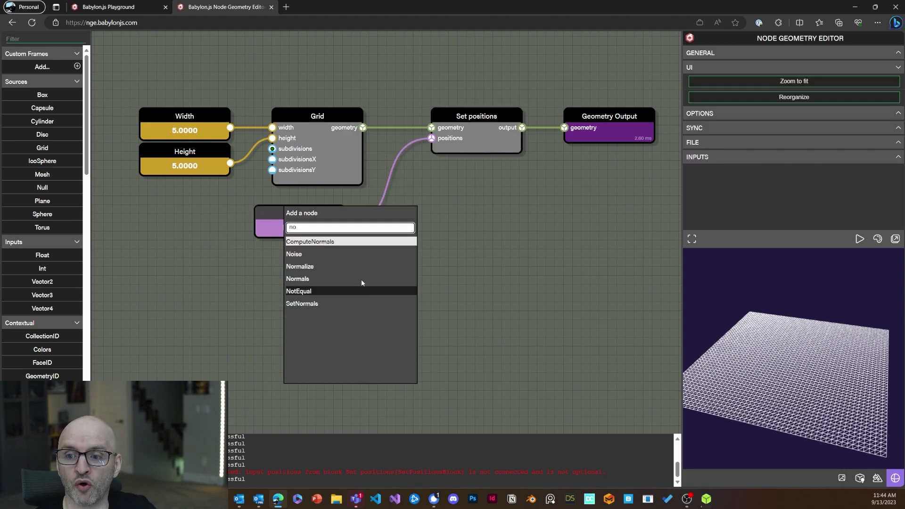
left_click(327, 278)
left_click_drag(365, 307, 320, 271)
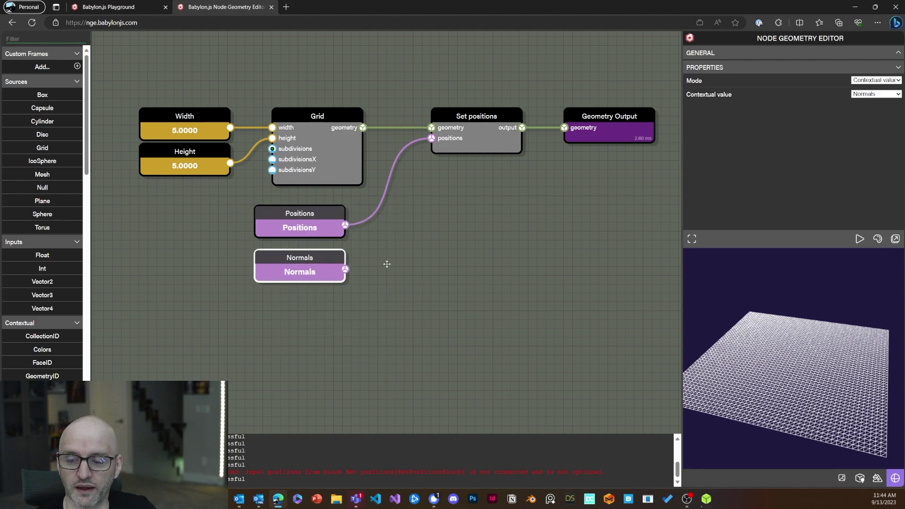
Step: Add an Add node that sums Positions and Normals, and feed its output into the Set positions node's positions input
left_click(387, 264)
key("space")
type("add")
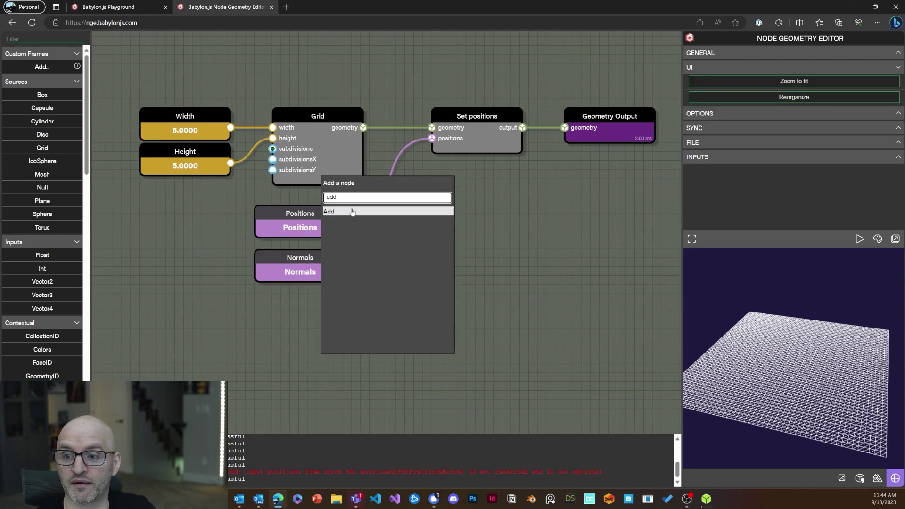
key("Return")
left_click_drag(409, 258, 427, 208)
left_click_drag(329, 224, 294, 216)
left_click_drag(320, 267, 361, 226)
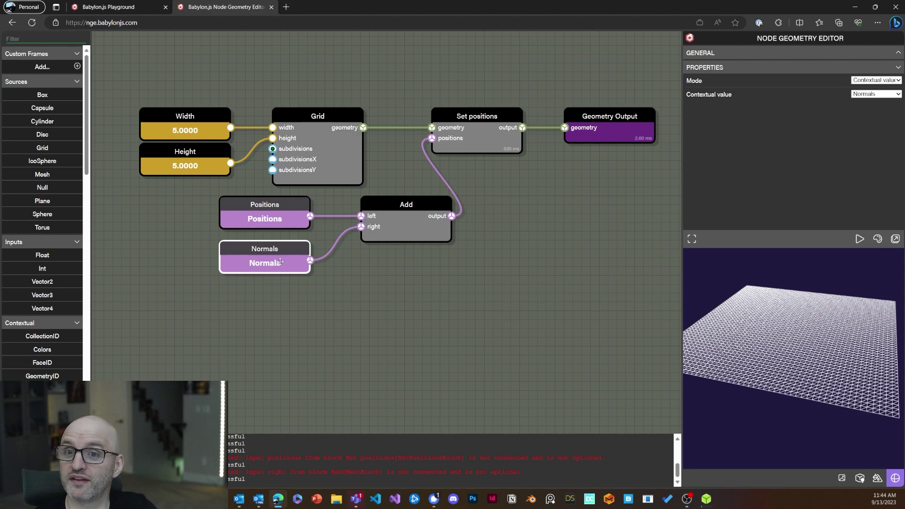
Step: Add a Noise node and place it below the Normals node
left_click(313, 319)
left_click_drag(312, 320, 343, 319)
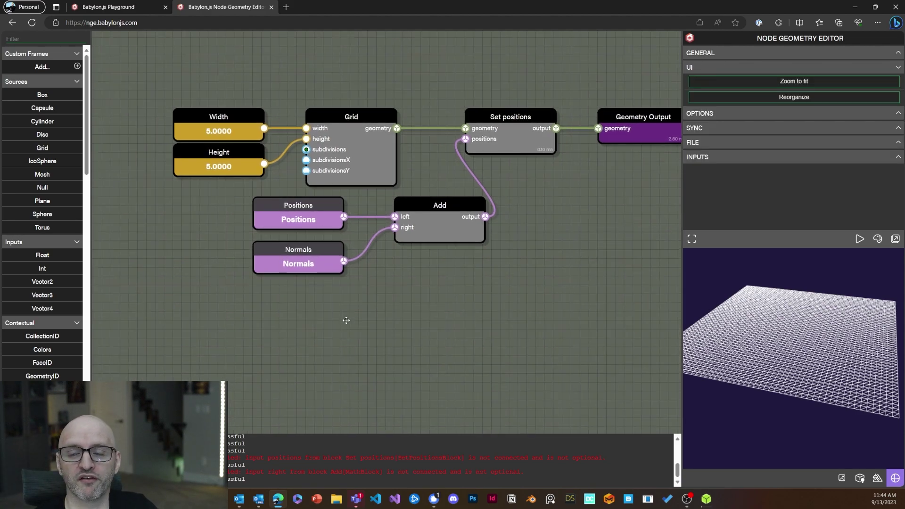
key("space")
type("noi")
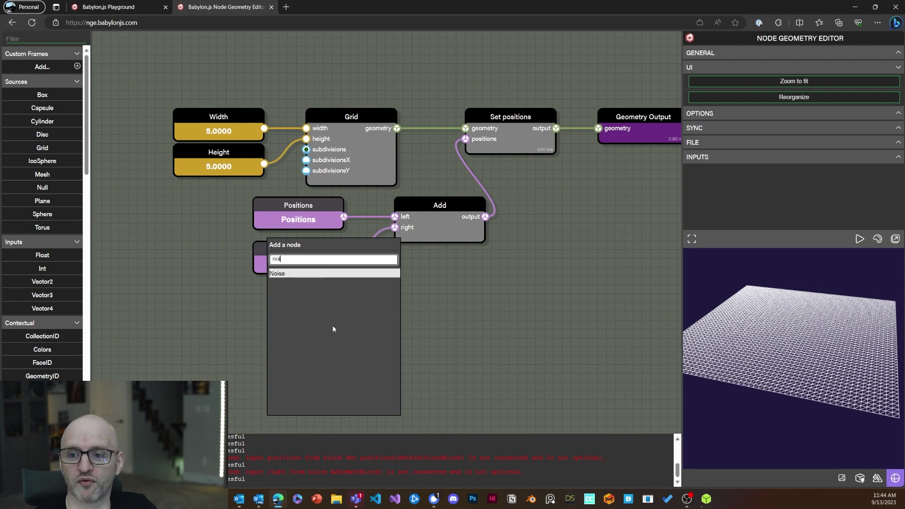
key("Return")
left_click_drag(348, 335, 303, 334)
Step: Insert a Multiply node into the connection between Normals and the Add node's right input
left_click(381, 266)
key("space")
type("a")
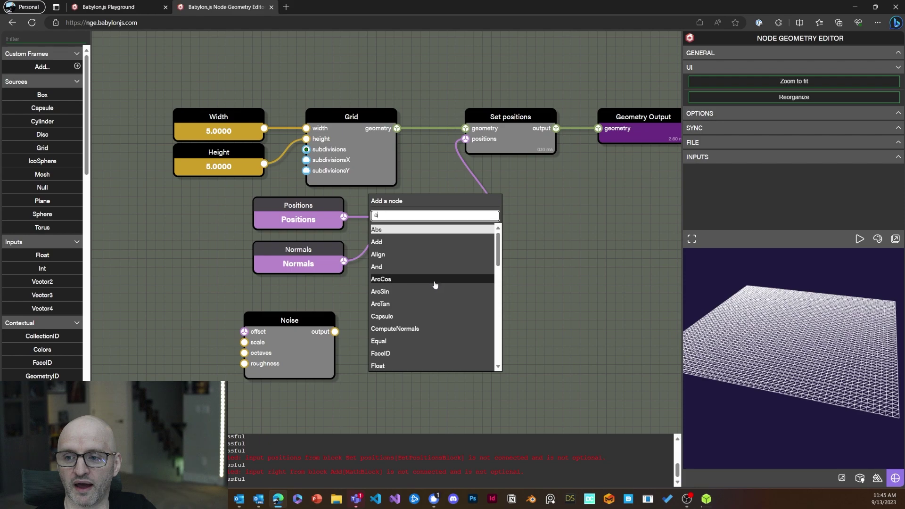
key("BackSpace")
type("mul")
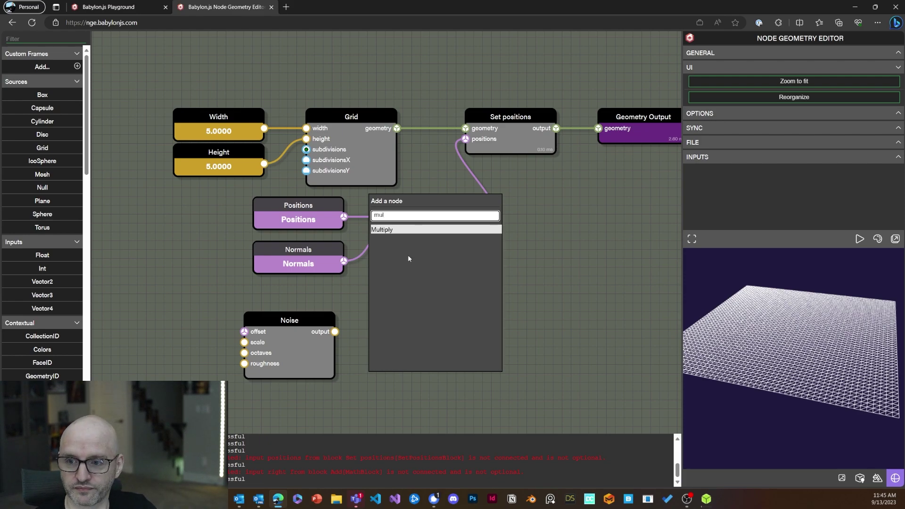
left_click(400, 229)
Step: Spread the Normals, Multiply, Add and Positions nodes apart and connect the Noise output to Multiply's right input
left_click_drag(425, 302, 409, 318)
left_click_drag(315, 263, 253, 263)
left_click_drag(449, 307, 397, 270)
left_click_drag(455, 239, 491, 239)
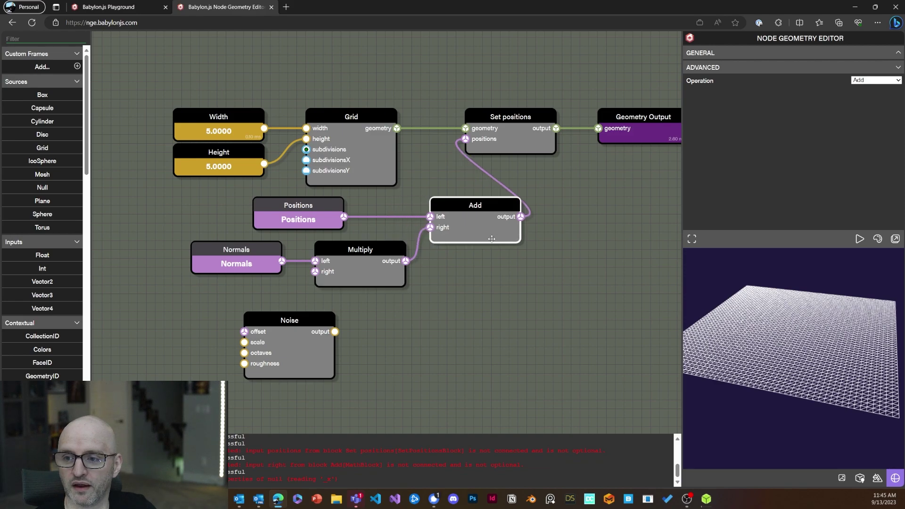
left_click_drag(307, 211, 245, 210)
left_click_drag(303, 332, 315, 272)
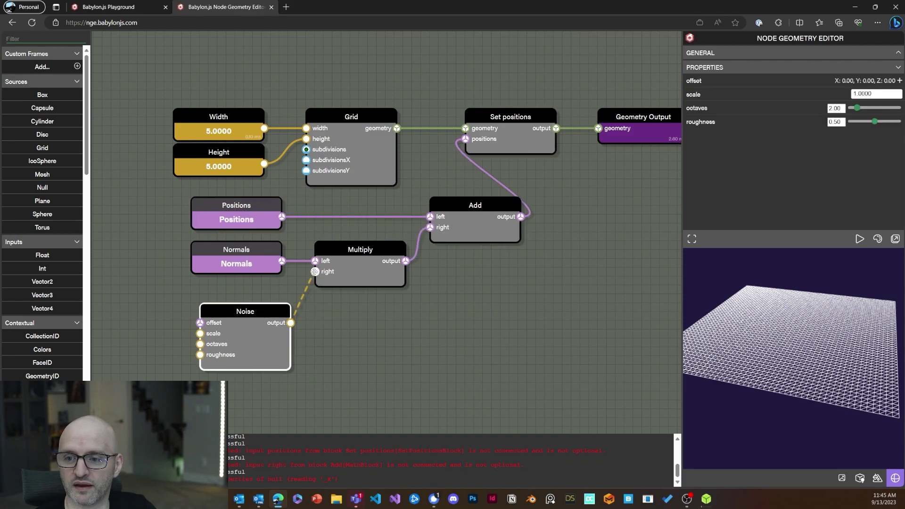
Step: Adjust the Noise node's octaves while checking the displaced terrain in the preview
left_click(201, 334)
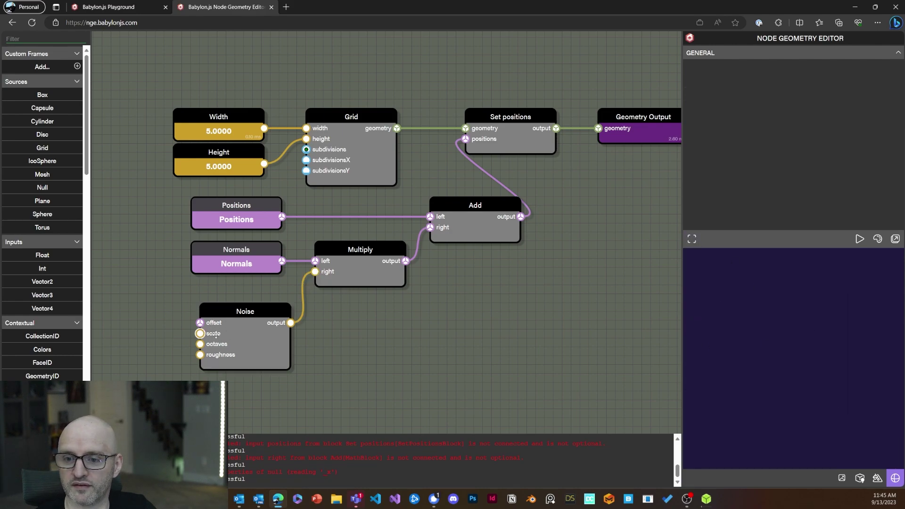
left_click(254, 324)
left_click_drag(856, 110, 859, 110)
left_click_drag(800, 340, 757, 345)
left_click_drag(442, 339, 404, 333)
scroll(511, 310, "down", 1)
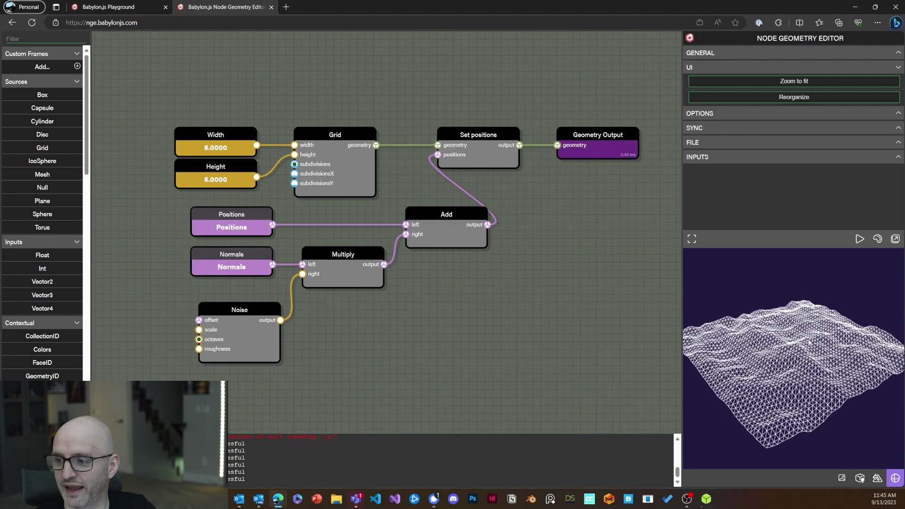
left_click(244, 336)
mouse_move(857, 108)
left_mouse_down()
mouse_move(877, 108)
mouse_move(850, 108)
mouse_move(878, 113)
mouse_move(864, 114)
left_mouse_up()
Step: Feed the Noise node's scale input from a new Float node with a maximum of 10 and a value of 1.40
left_click_drag(199, 329, 156, 323)
left_click(123, 321)
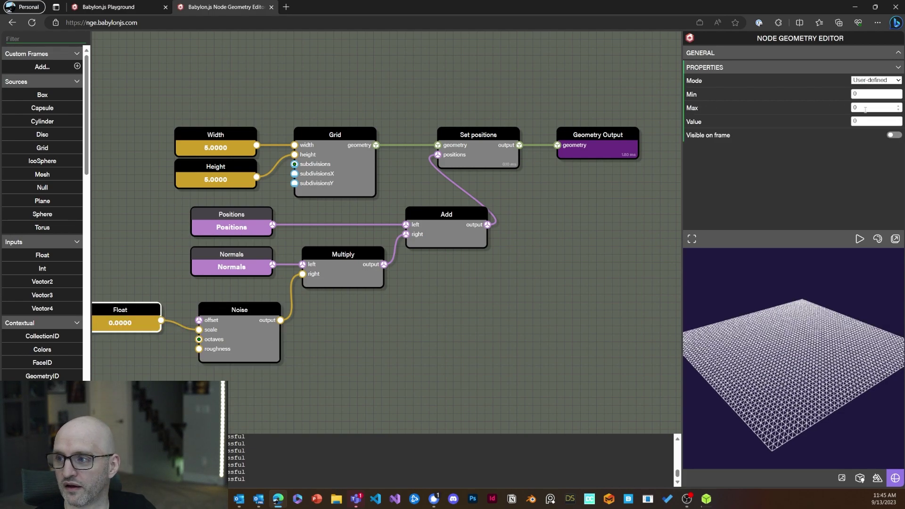
type("1")
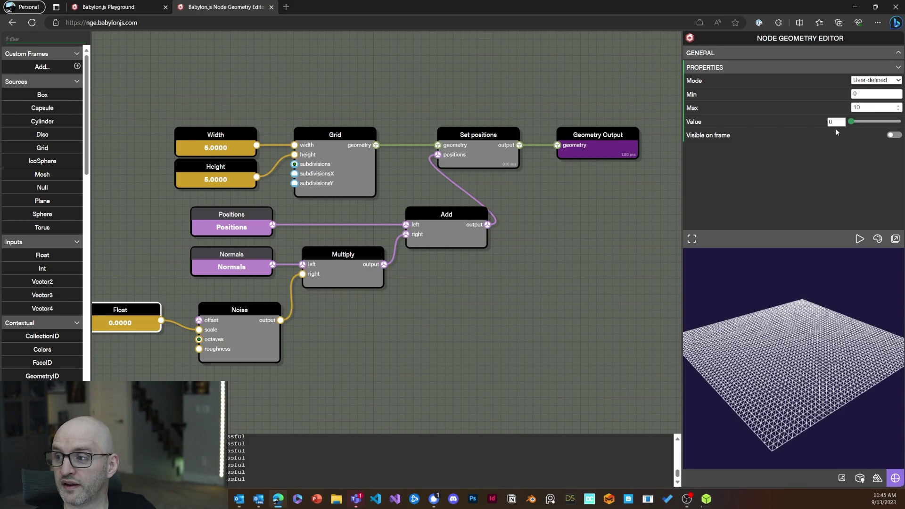
mouse_move(851, 122)
left_mouse_down()
mouse_move(873, 121)
mouse_move(857, 122)
left_mouse_up()
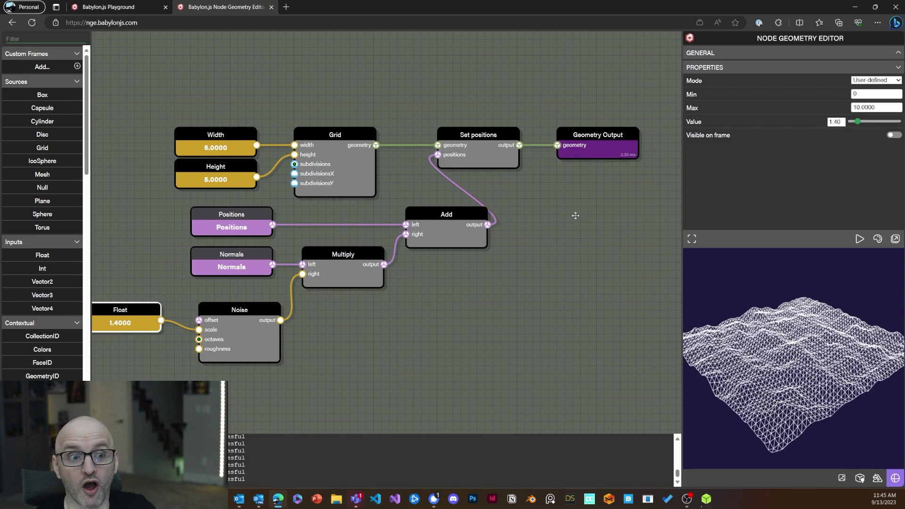
Step: Replace the preview's wireframe display with the coloured shaded material and inspect the terrain from another angle
left_click_drag(607, 307, 552, 309)
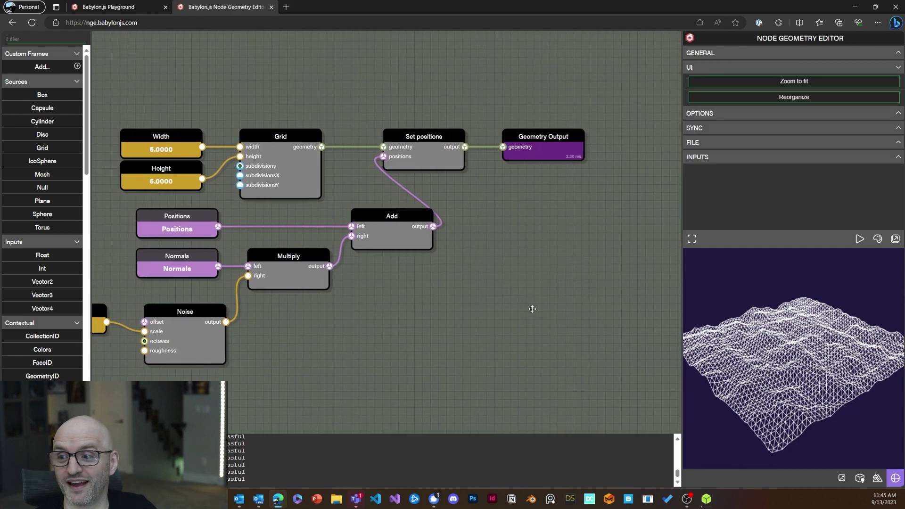
left_click(895, 478)
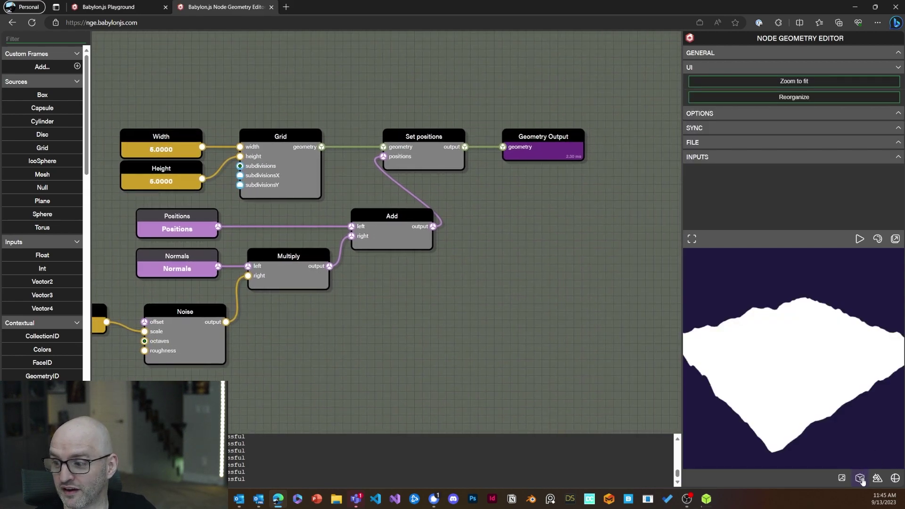
left_click(861, 476)
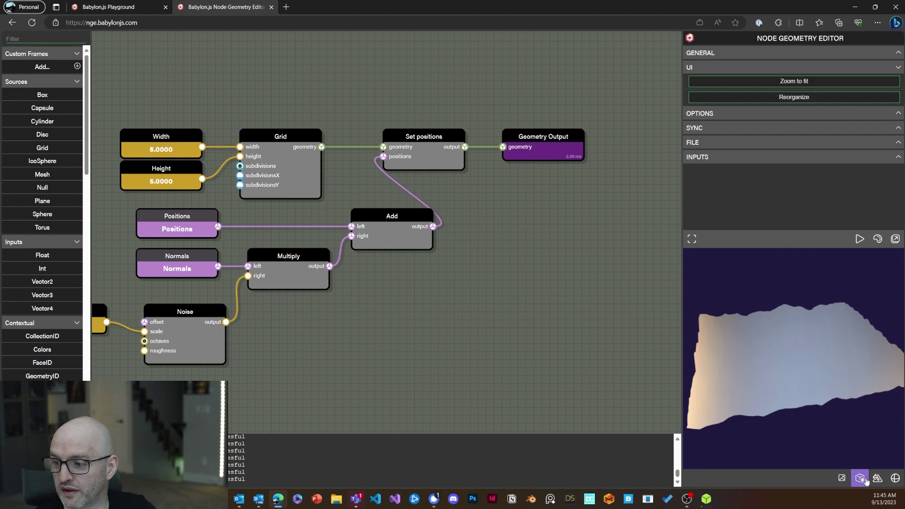
left_click_drag(824, 410, 806, 412)
Step: Insert a ComputeNormals node into the connection from Set positions to Geometry Output, and line it up between the two
left_click_drag(556, 160, 621, 161)
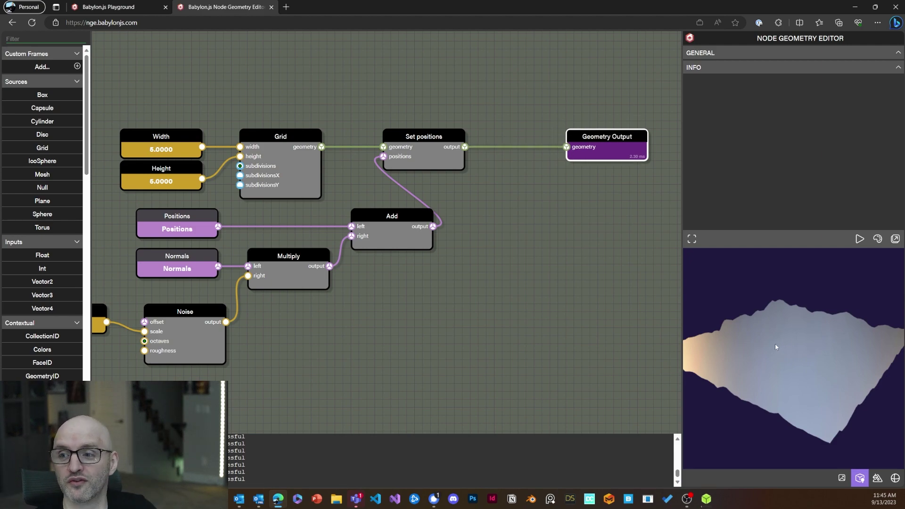
left_click(515, 150)
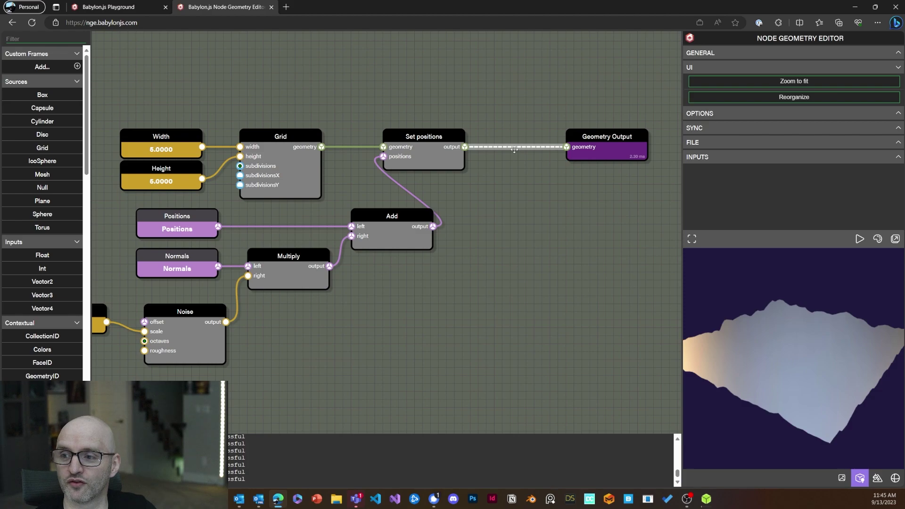
key("space")
type("s")
key("BackSpace")
type("comp")
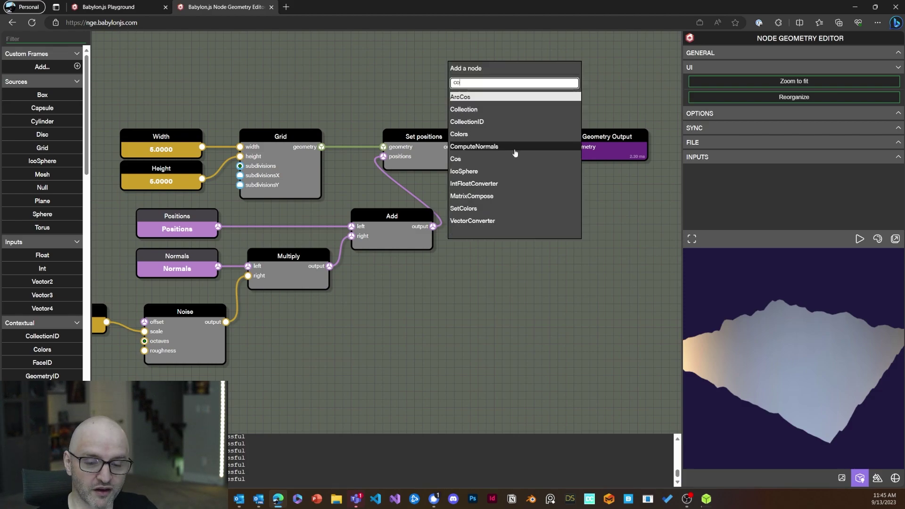
key("Return")
left_click_drag(621, 151, 647, 153)
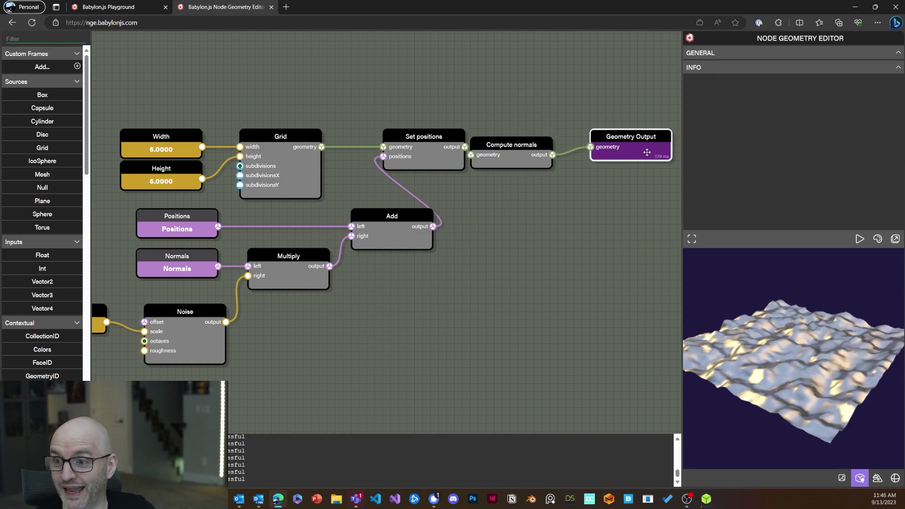
left_click_drag(545, 159, 569, 155)
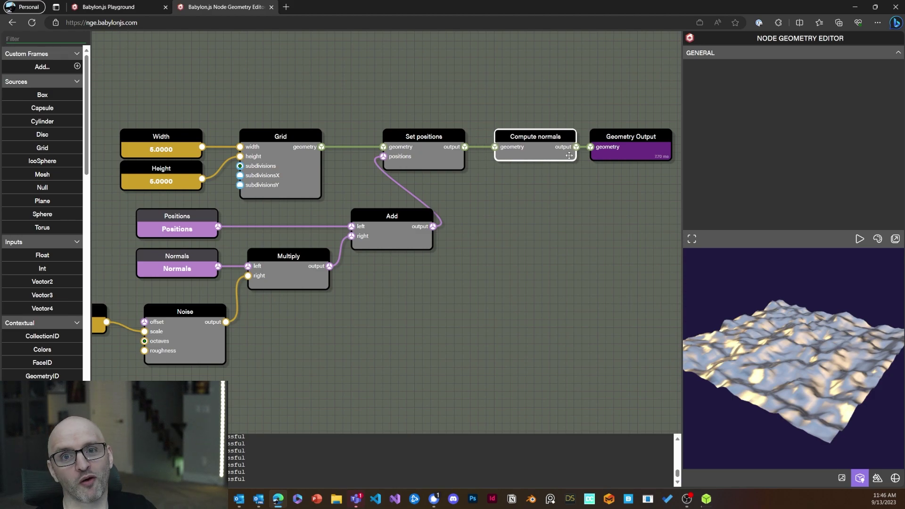
Step: Compare the terrain in the preview's coloured, plain shaded and checker texture modes, and return to wireframe
left_click_drag(798, 344, 825, 358)
left_click(859, 479)
left_click(895, 477)
left_click(895, 478)
left_click_drag(874, 430, 771, 432)
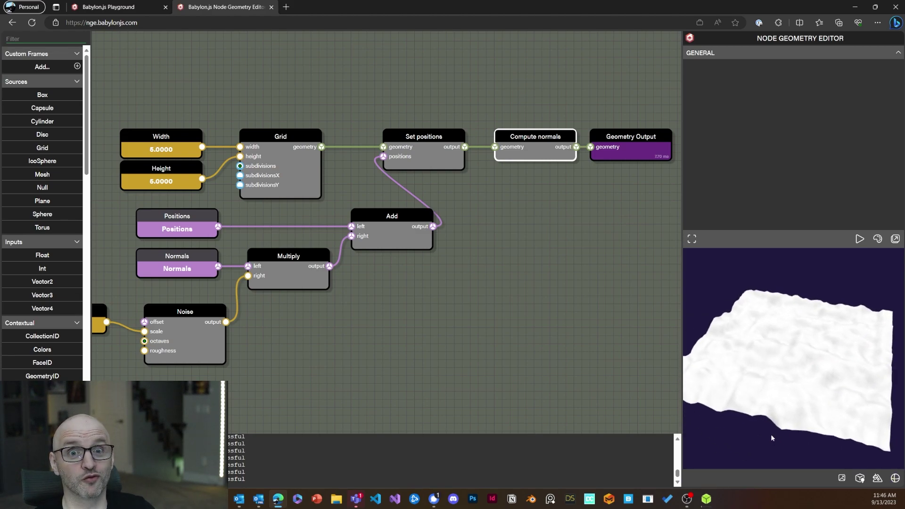
left_click(841, 477)
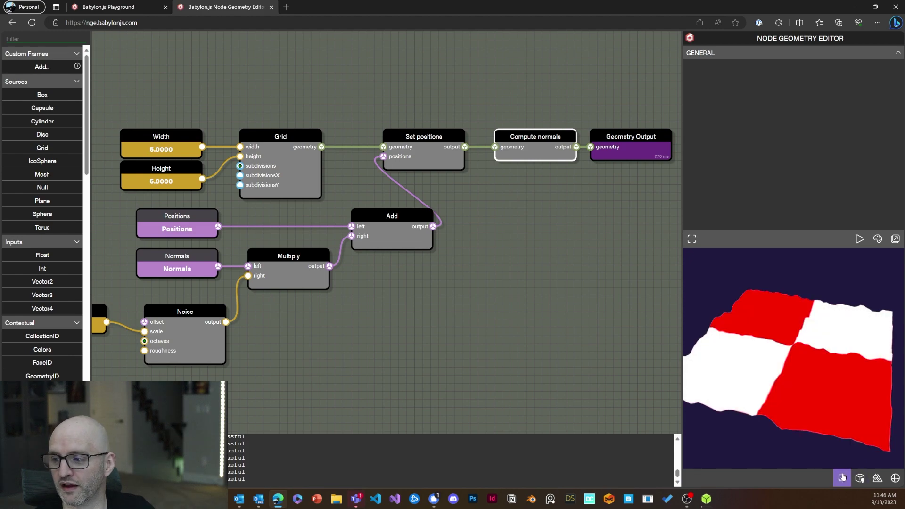
left_click(839, 480)
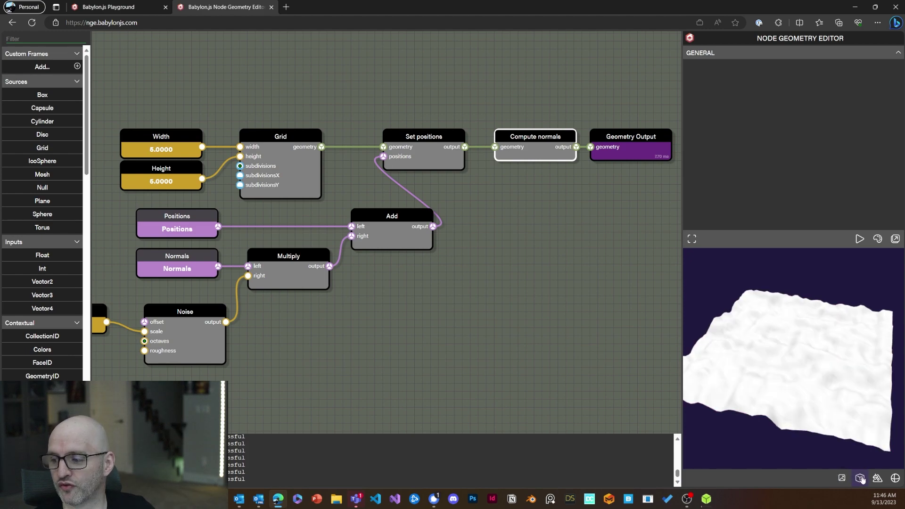
left_click(860, 479)
left_click(862, 479)
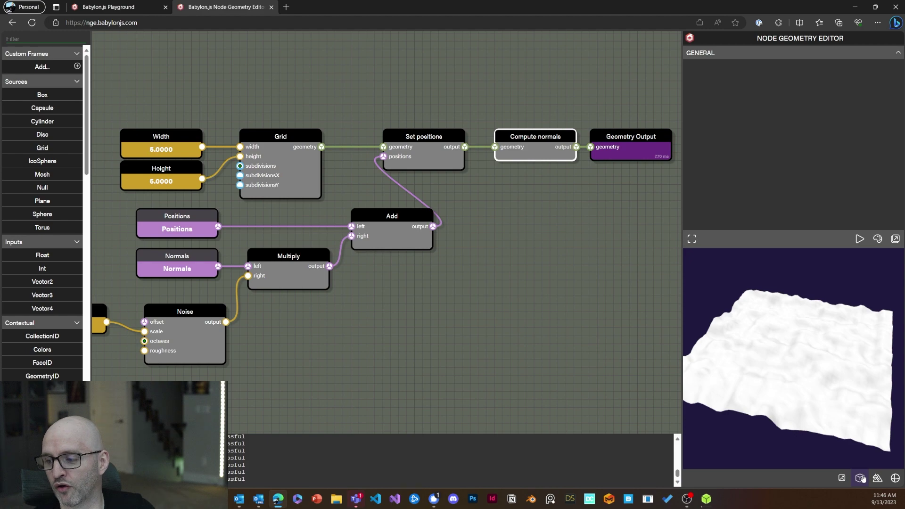
left_click(894, 478)
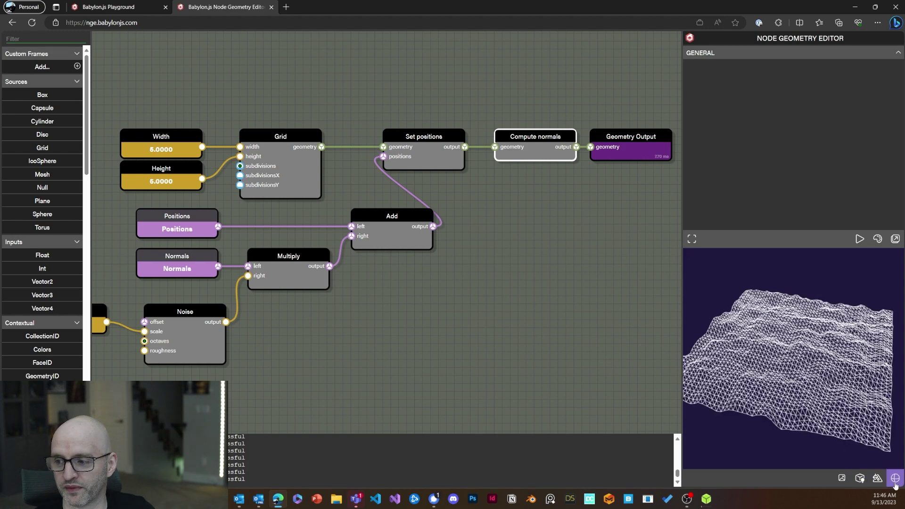
Step: Move the Geometry Output node well away from Compute normals to make room in the graph
left_click_drag(628, 299, 490, 292)
scroll(548, 292, "down", 3)
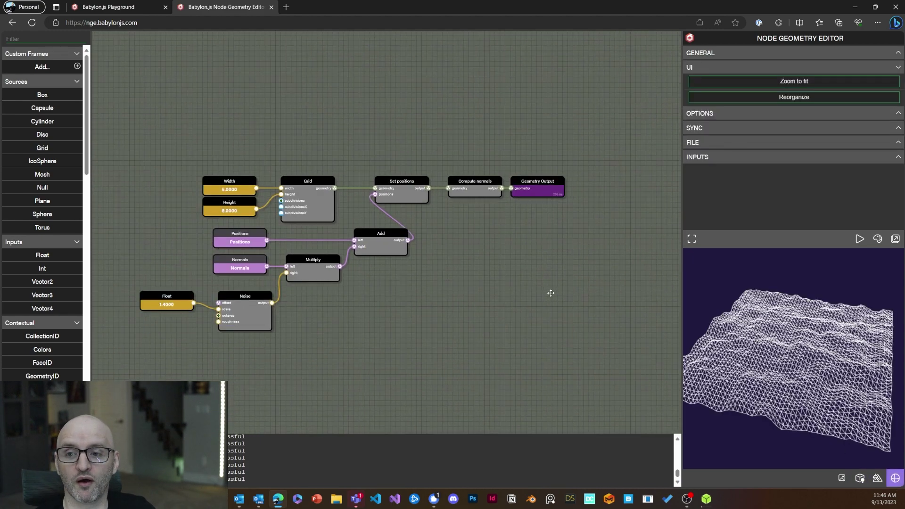
left_click_drag(548, 293, 525, 253)
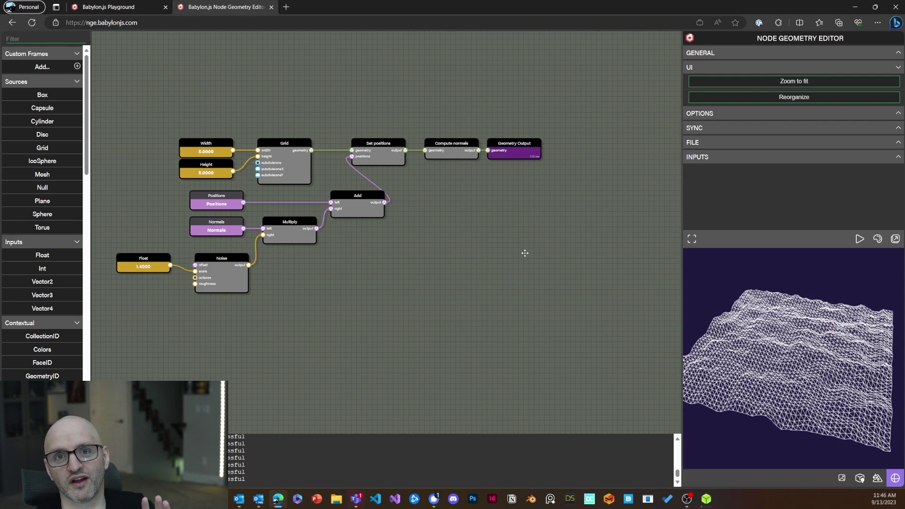
left_click_drag(524, 253, 462, 271)
left_click_drag(459, 174, 569, 170)
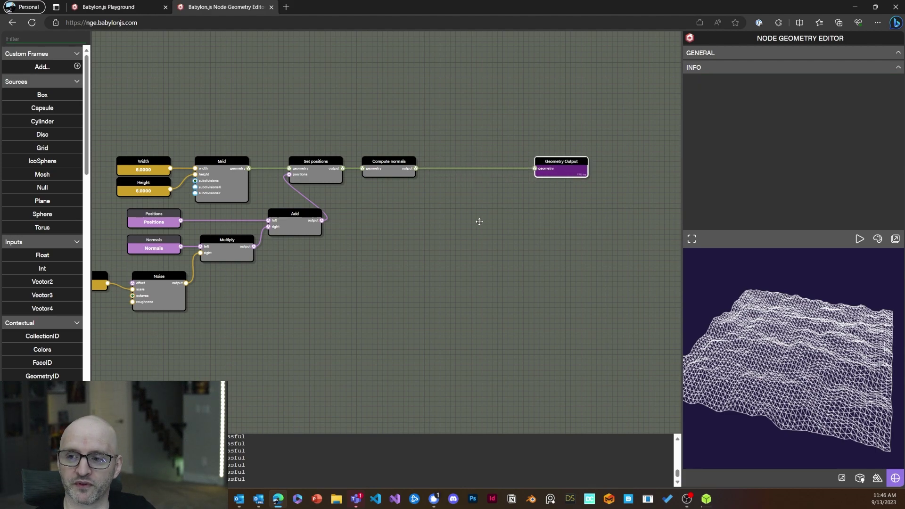
left_click_drag(479, 222, 484, 210)
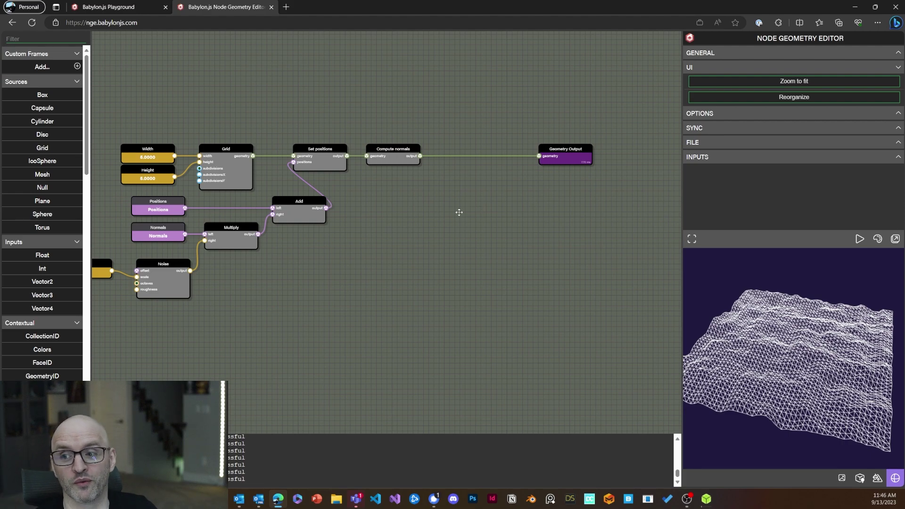
Step: Add a Cylinder node below the terrain nodes and place its Height and Diameter inputs beside it
key("space")
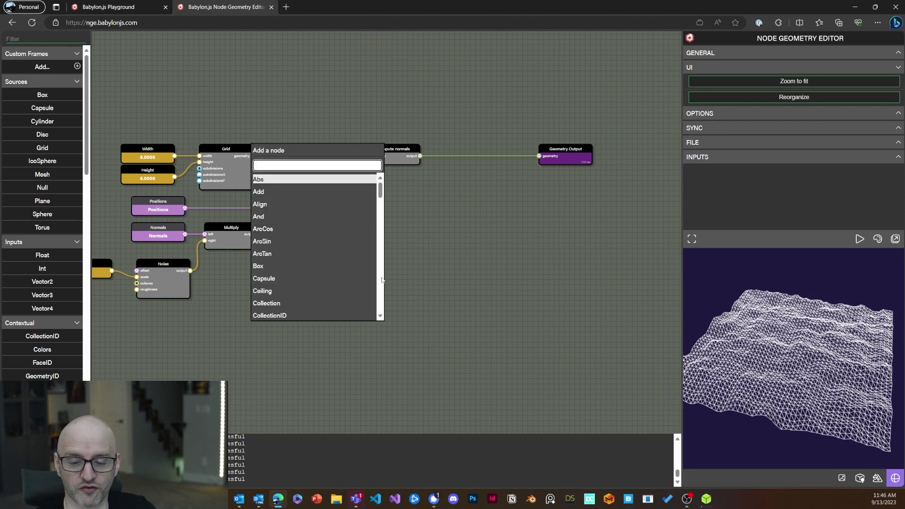
type("cylinder")
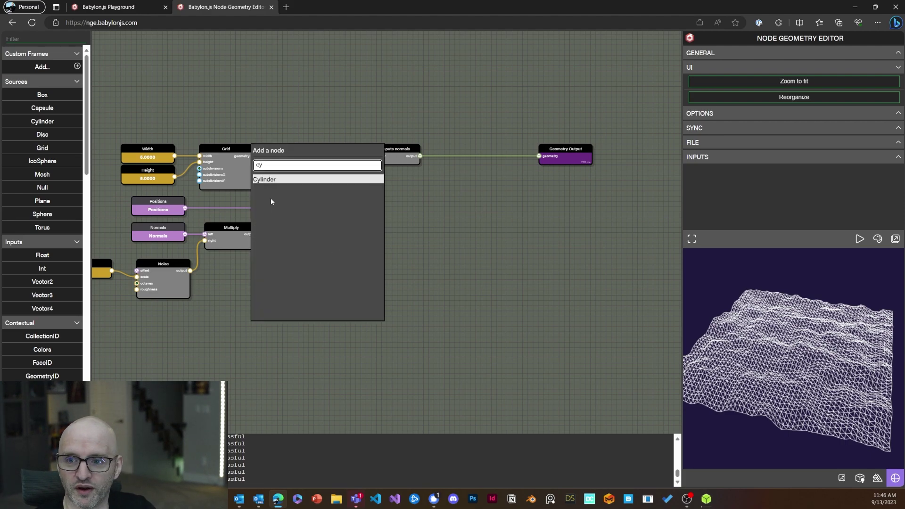
key("Return")
left_click_drag(335, 264, 371, 304)
left_click_drag(185, 230, 285, 278)
left_click_drag(177, 267, 276, 298)
Step: Add an IcoSphere node directly beneath the Cylinder and place its Radius input beside it
left_click(356, 344)
key("space")
type("sp")
key("BackSpace")
key("BackSpace")
type("ico")
left_click(341, 288)
left_click_drag(388, 366, 372, 350)
left_click_drag(232, 364, 279, 348)
Step: Add a Merge node and place it beside the Cylinder and IcoSphere nodes
left_click_drag(415, 322, 372, 325)
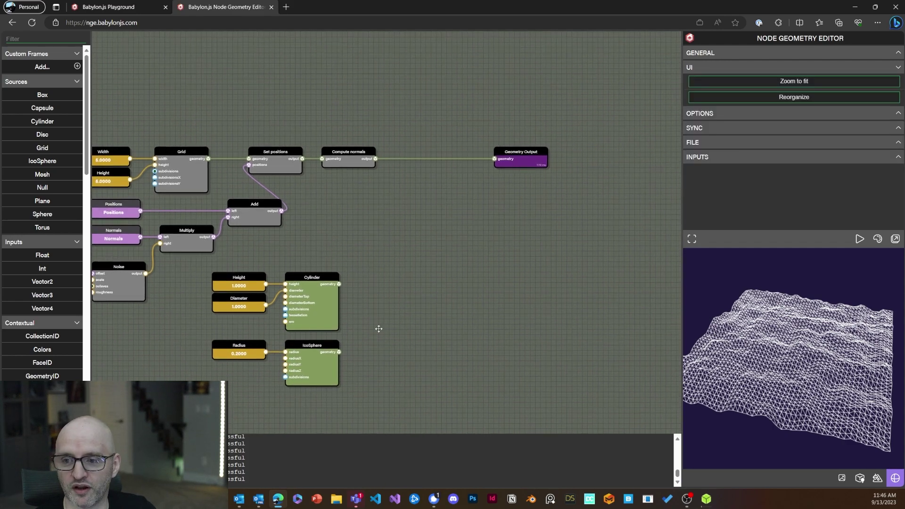
key("space")
type("mer")
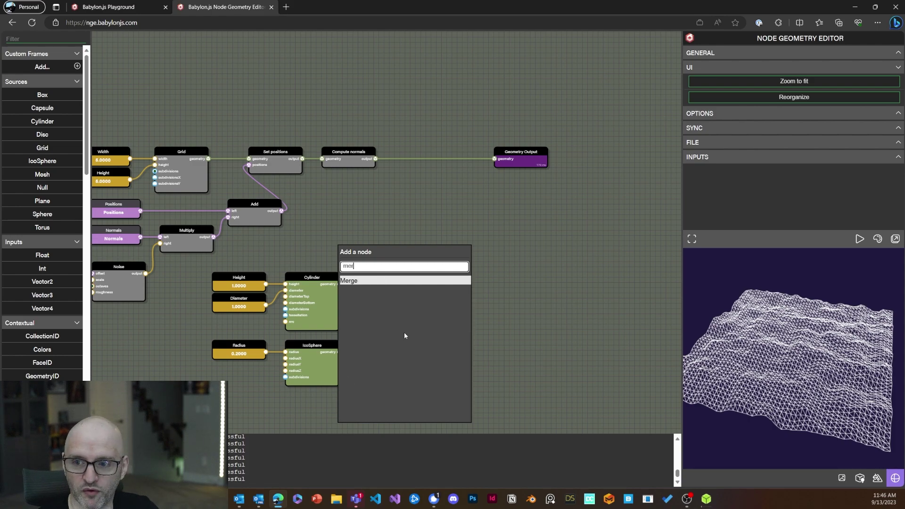
left_click(372, 280)
left_click_drag(412, 361, 418, 330)
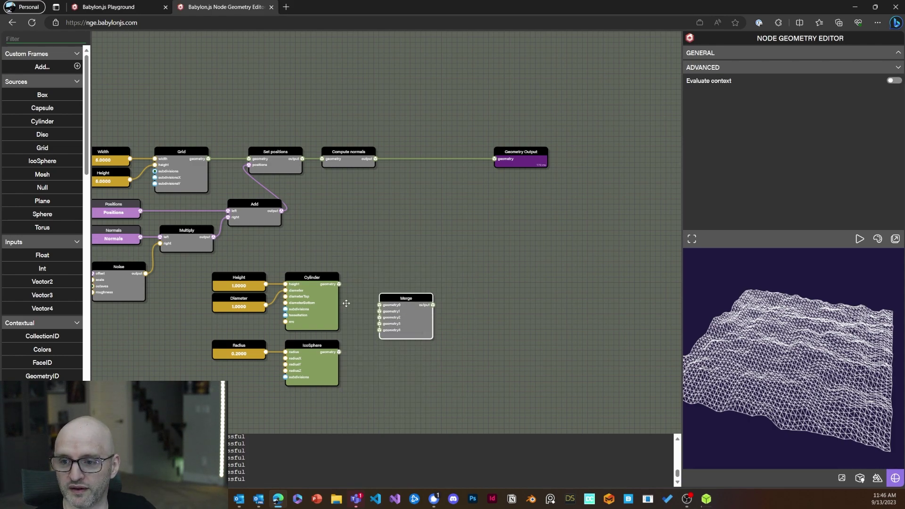
Step: Connect Cylinder to Merge's geometry0, IcoSphere to geometry1, and the Merge output to Geometry Output
left_click_drag(372, 299, 379, 305)
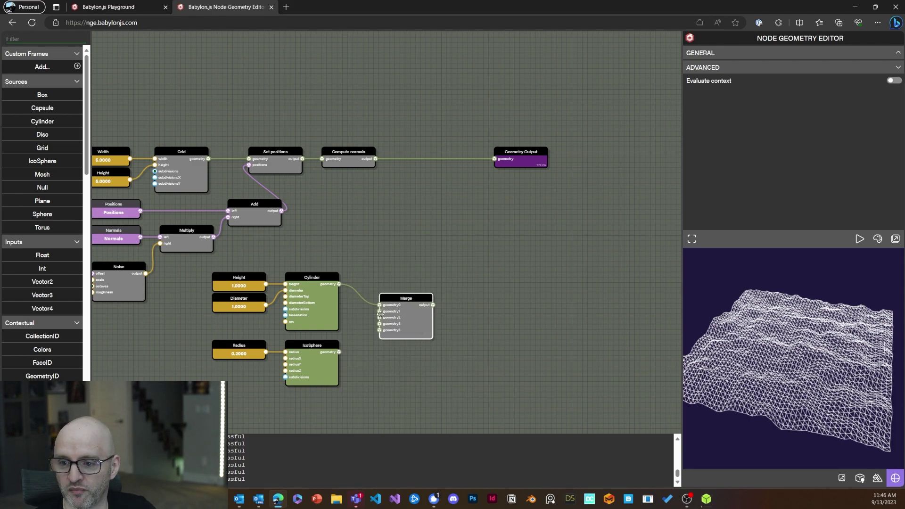
left_click_drag(338, 352, 379, 312)
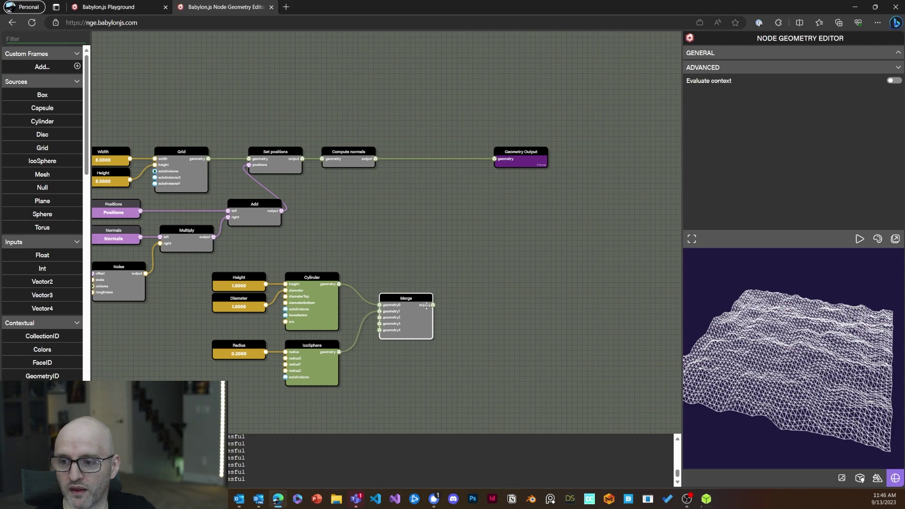
left_click_drag(433, 305, 495, 159)
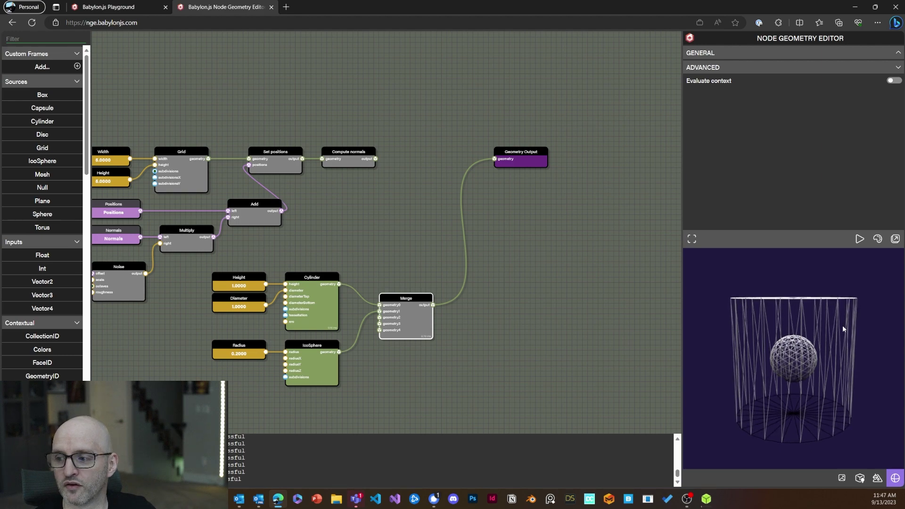
Step: Set the cylinder's Diameter input to 0.2
left_click(241, 302)
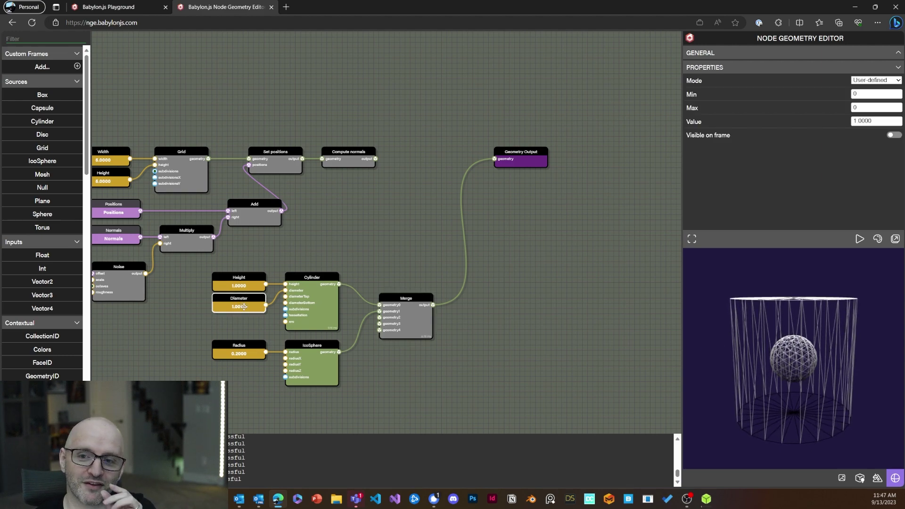
left_click_drag(873, 121, 755, 141)
type("0.2")
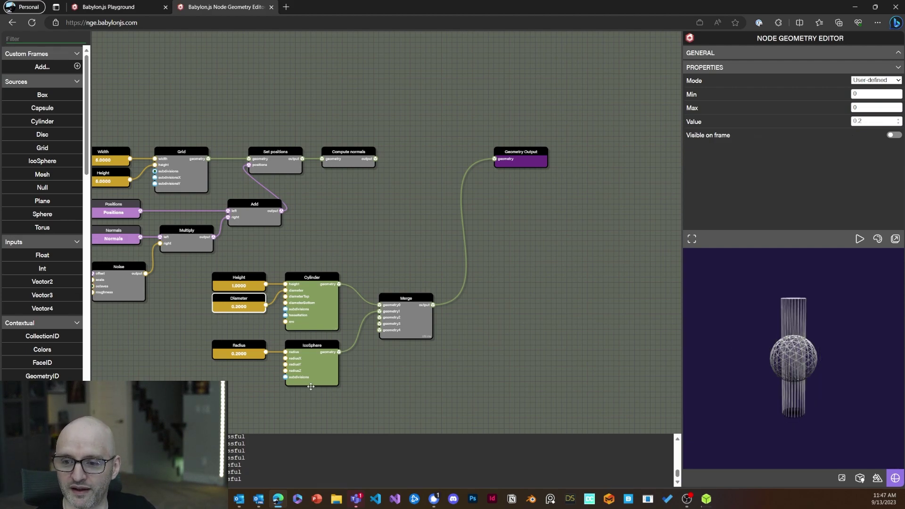
Step: Make room beside the IcoSphere and insert a Transform node on its link to the Merge node
left_click(257, 349)
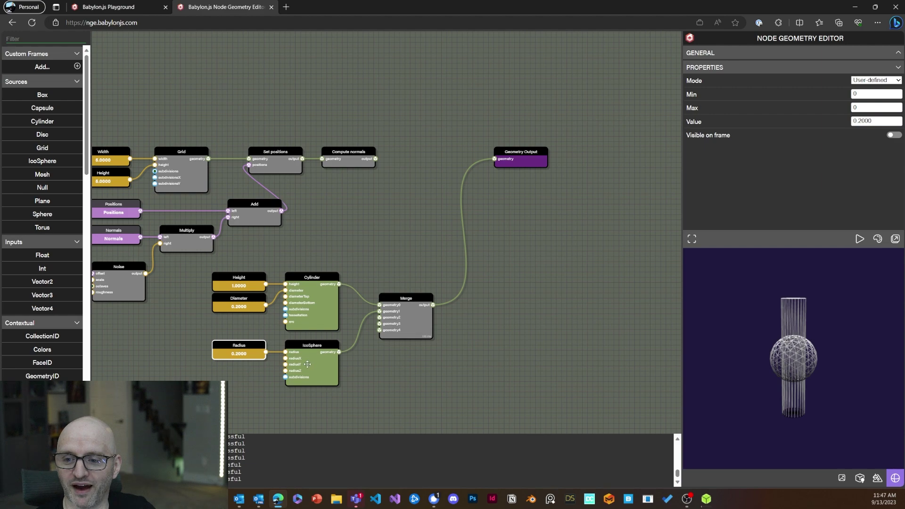
left_click_drag(249, 353, 207, 353)
left_click_drag(323, 355, 270, 354)
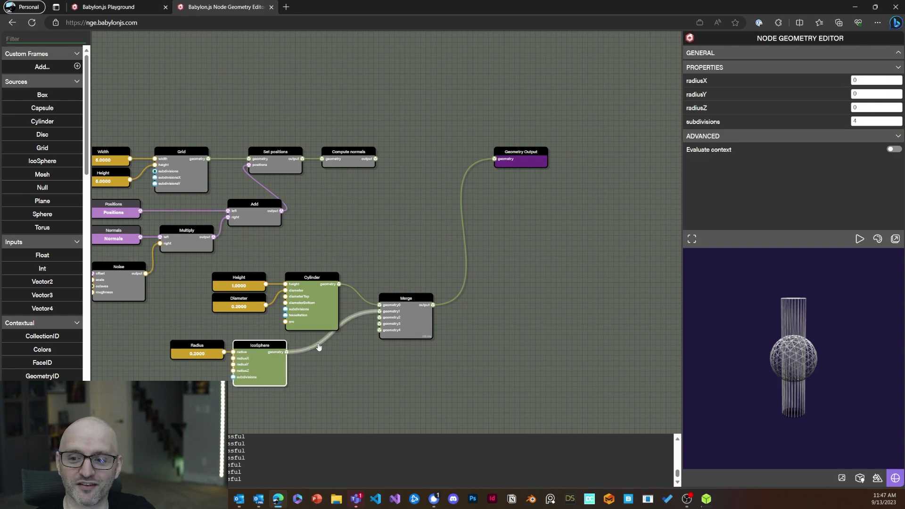
left_click(358, 359)
key("space")
type("tr")
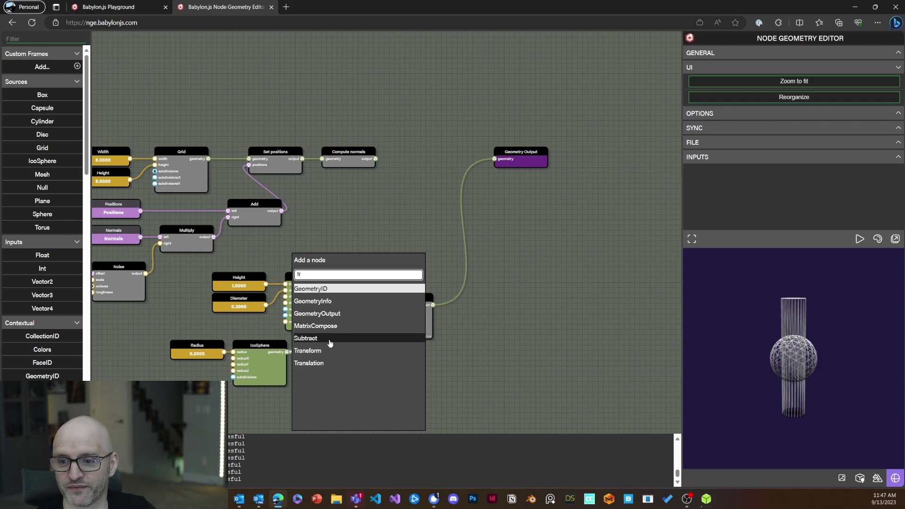
left_click(327, 356)
left_click_drag(350, 368, 336, 363)
Step: Set the cylinder's Diameter input to 0.15
left_click(239, 306)
type("0.15")
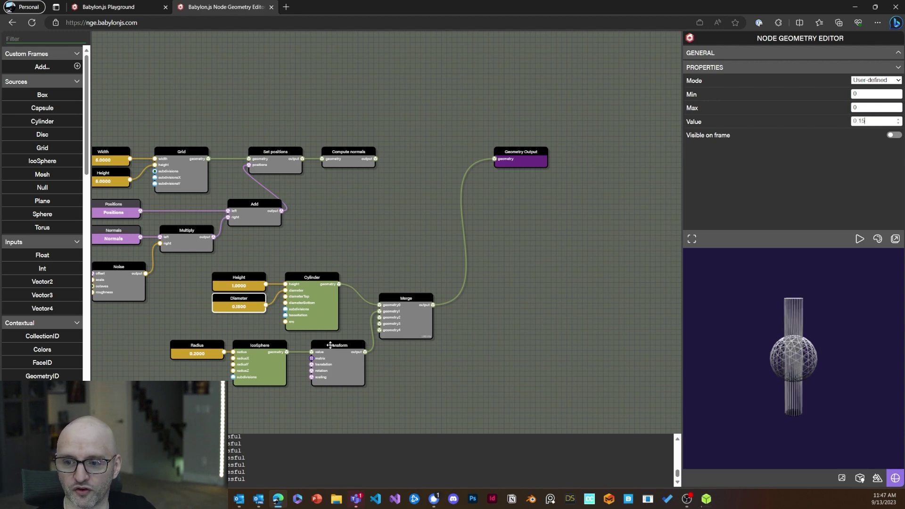
Step: Set the Y translation of the icosphere's Transform node to 0.6
left_click(329, 345)
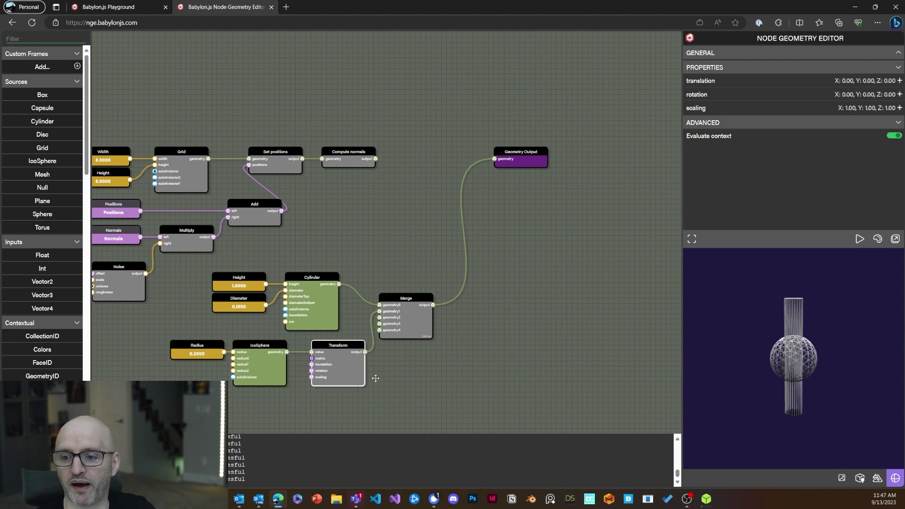
left_click_drag(434, 360, 460, 324)
scroll(460, 323, "up", 5)
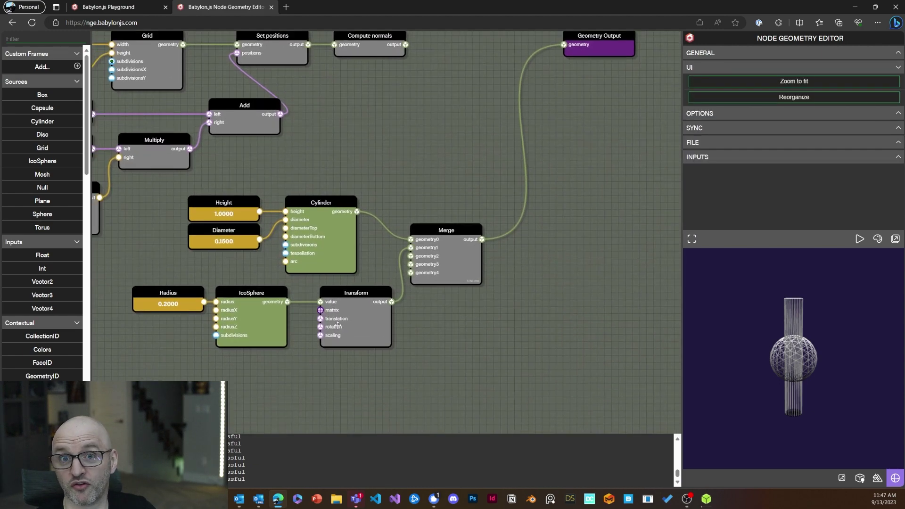
left_click(356, 323)
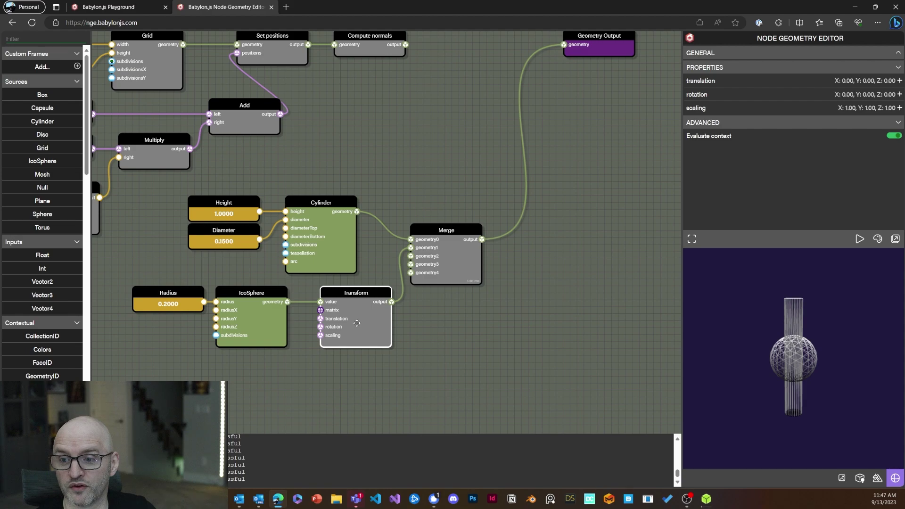
left_click(899, 81)
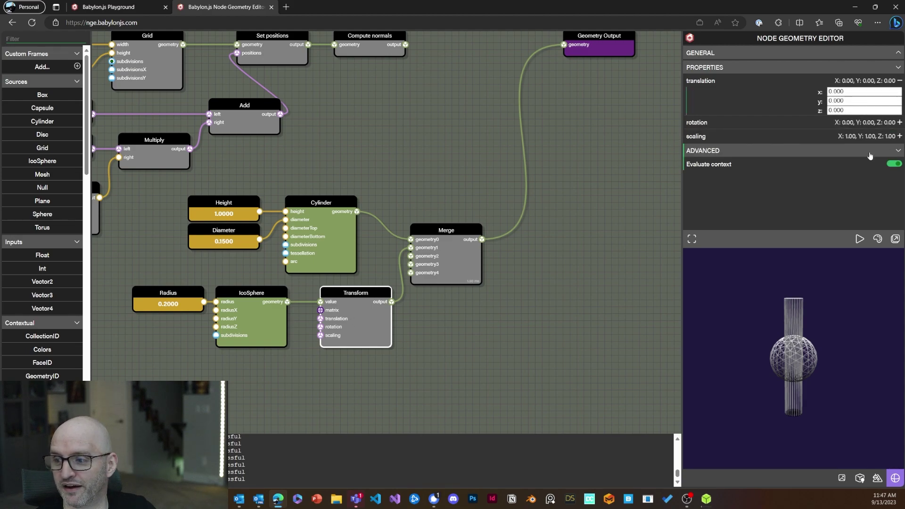
left_click(867, 101)
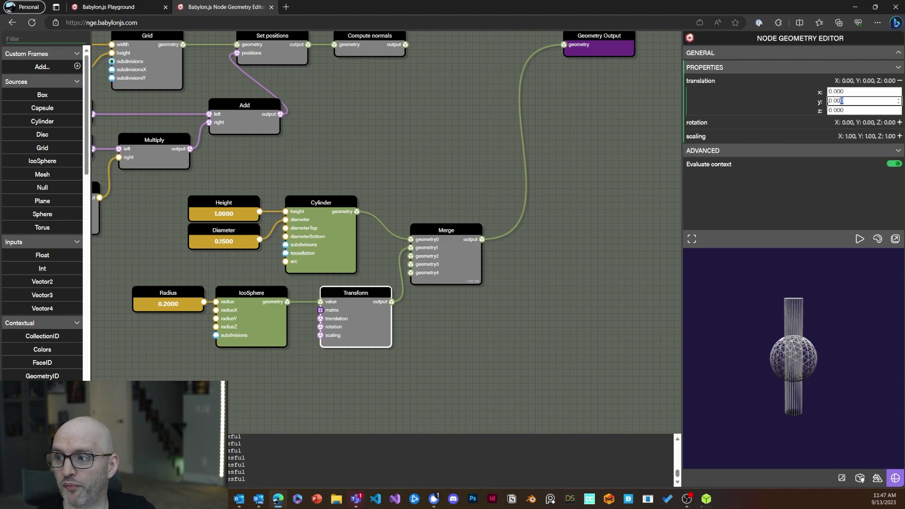
type("0.8")
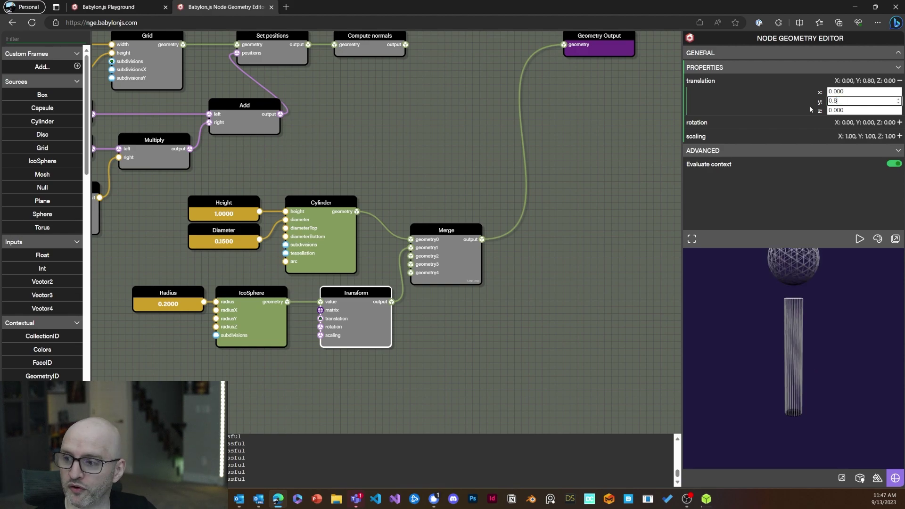
key("BackSpace")
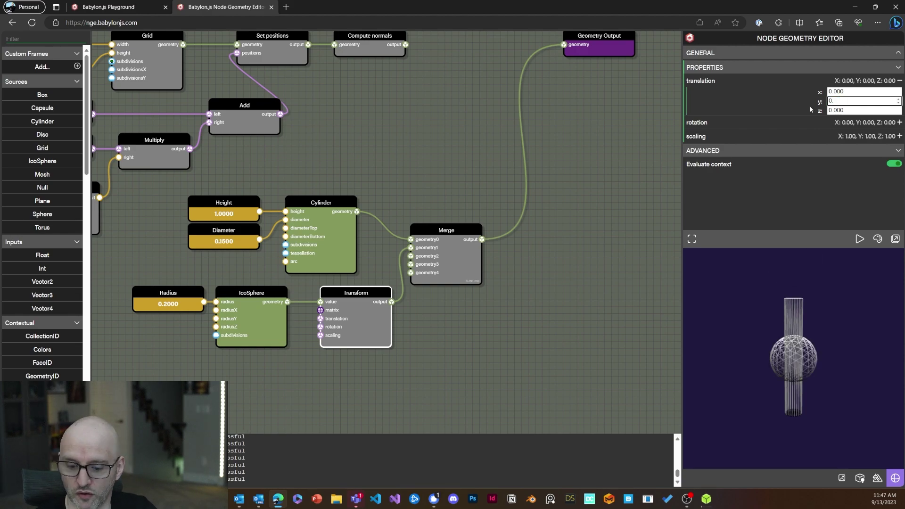
type("6")
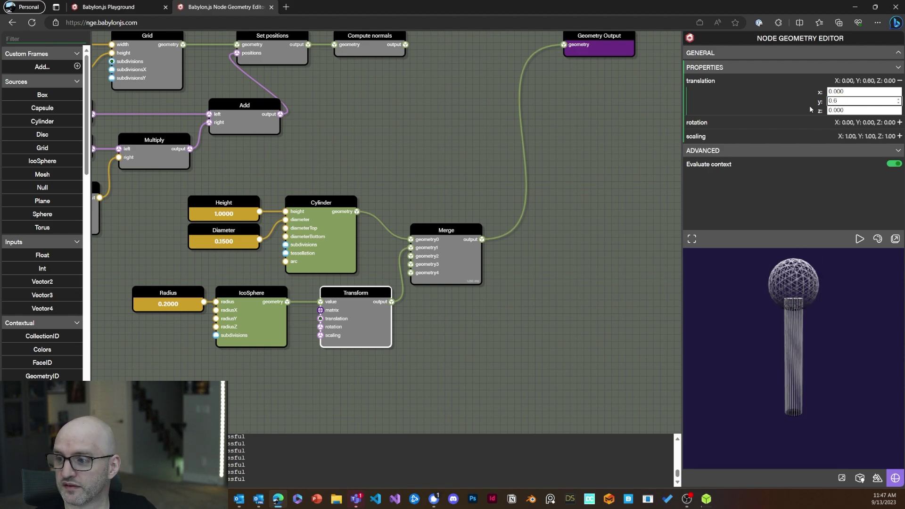
Step: Turn off wireframe display in the preview and set the icosphere's Radius input to 0.4
left_click(895, 477)
left_click_drag(792, 370, 860, 358)
left_click(179, 297)
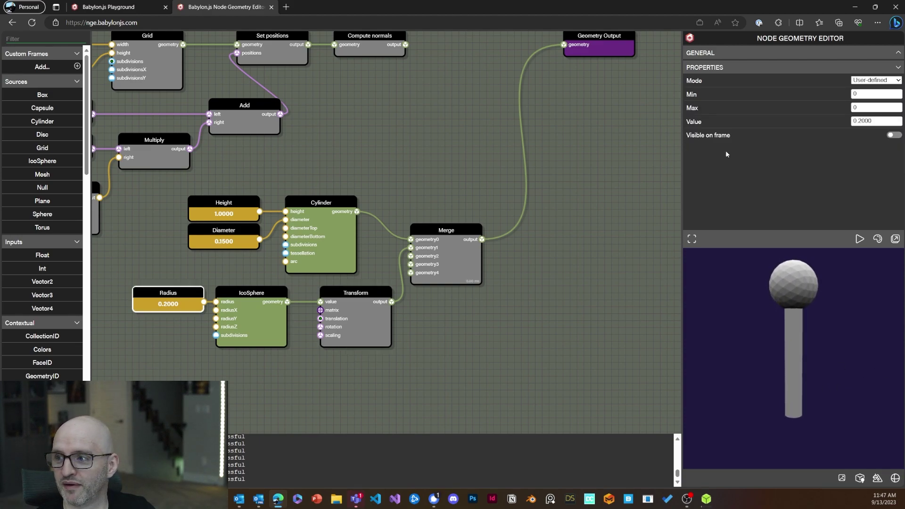
double_click(863, 121)
type("0")
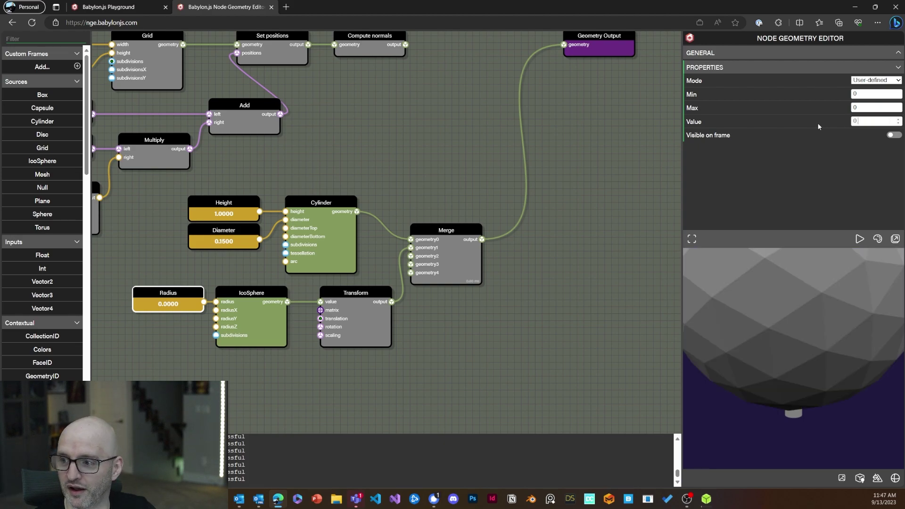
type(".4")
left_click_drag(859, 360, 810, 354)
Step: Insert a second Merge node on the link to Geometry Output and connect Compute normals to its geometry1 input
left_click_drag(502, 251, 449, 294)
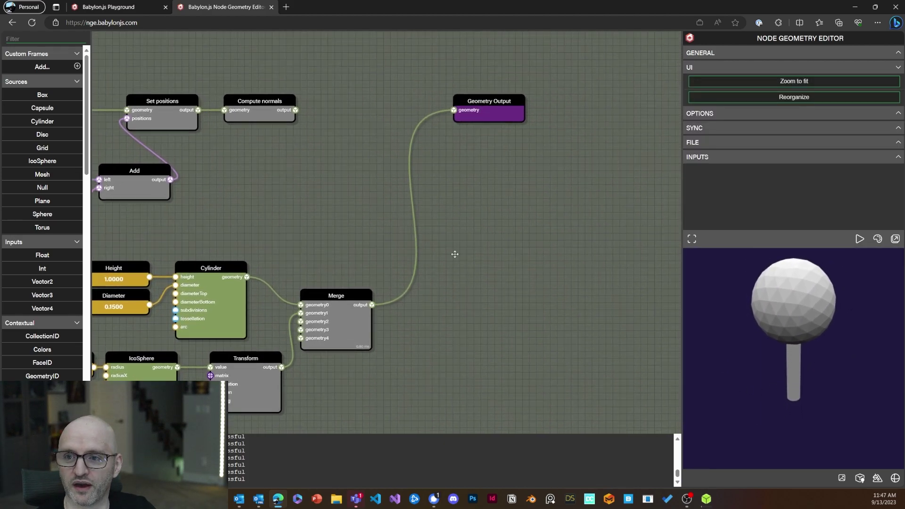
left_click(411, 180)
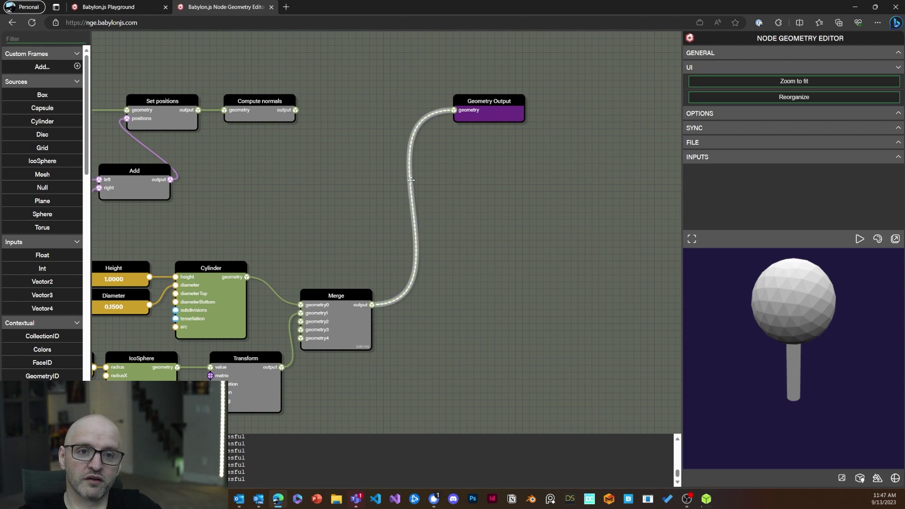
left_click_drag(296, 109, 369, 122)
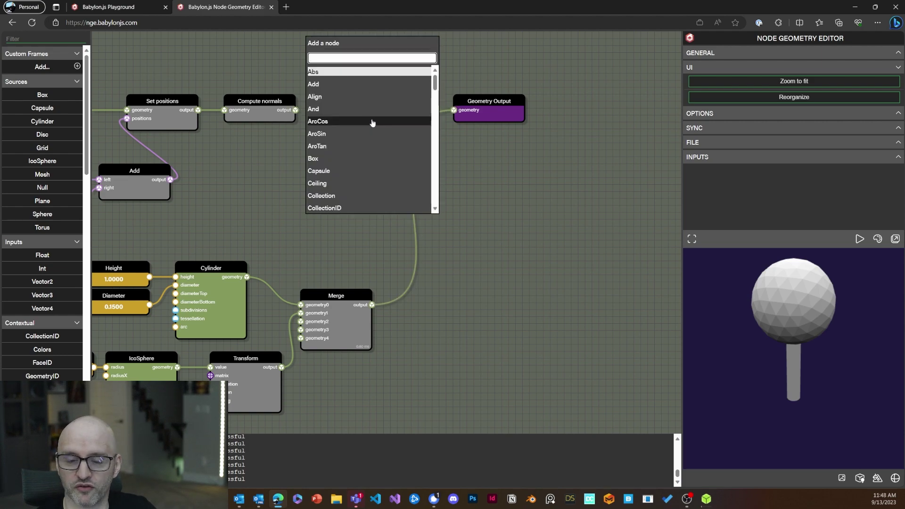
type("merg")
left_click(337, 71)
left_click_drag(352, 113, 362, 97)
left_click_drag(289, 110, 342, 111)
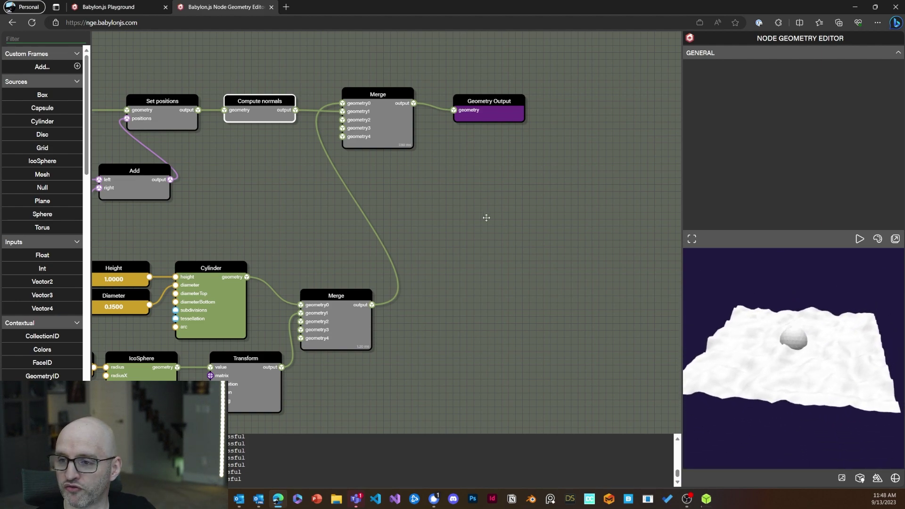
Step: Insert a Transform node on the link between the two Merge nodes and space out the nodes around it
left_click(366, 216)
key("space")
type("tr")
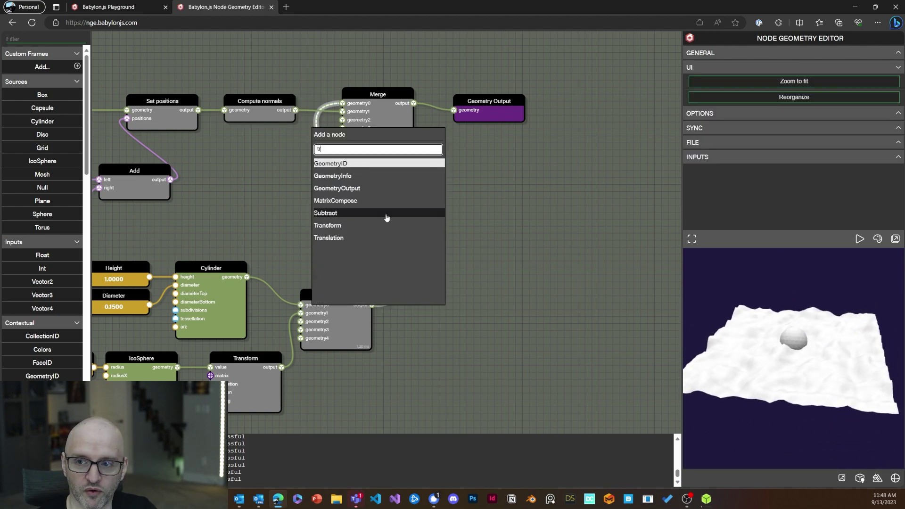
left_click(346, 227)
mouse_move(379, 230)
left_mouse_down()
mouse_move(457, 234)
mouse_move(368, 224)
left_mouse_up()
left_click_drag(495, 108, 639, 109)
left_click_drag(385, 118, 518, 118)
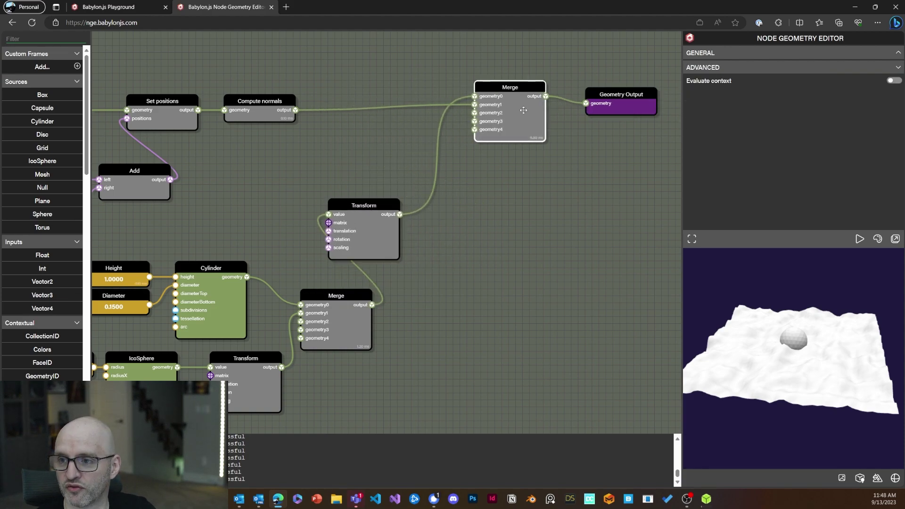
left_click_drag(395, 222, 451, 214)
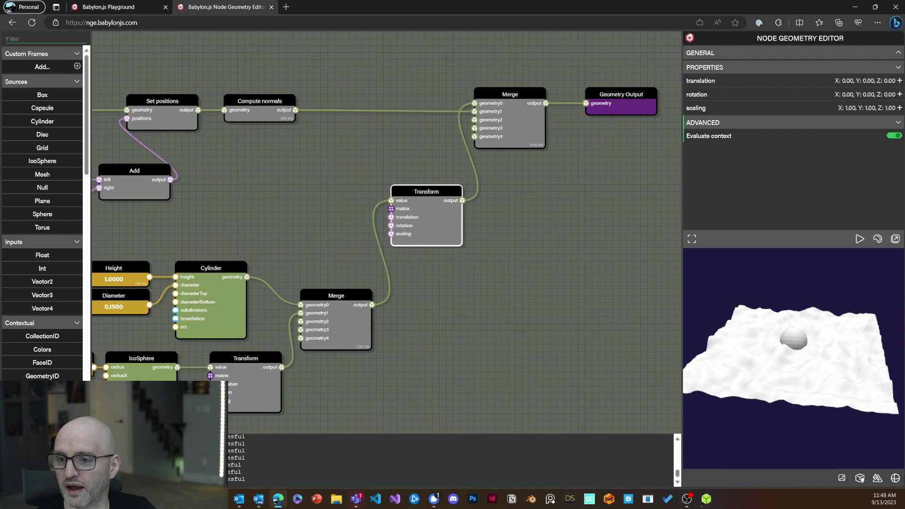
Step: Set the new Transform node's scaling to 0.2 on X, Y and Z
left_click(899, 108)
left_click_drag(851, 128, 728, 135)
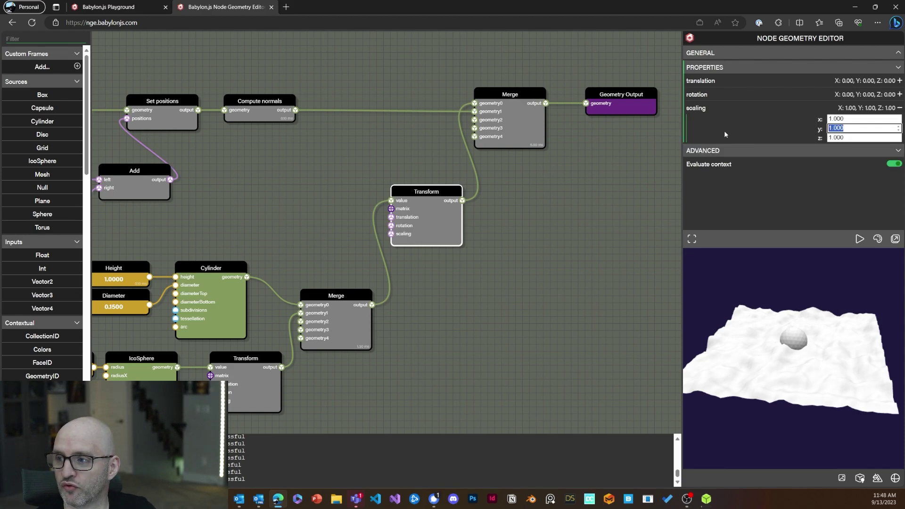
double_click(883, 119)
type("0.2")
key("Tab")
type("0.2")
key("Tab")
type("0.2")
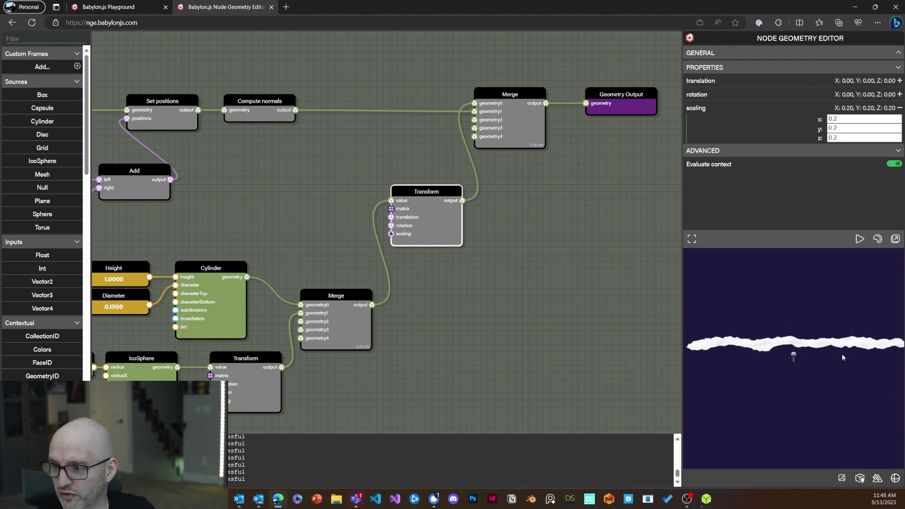
left_click_drag(834, 359, 823, 362)
Step: Spread out the Geometry Output, final Merge and Transform nodes to free space after Compute normals
left_click_drag(621, 249, 456, 241)
left_click_drag(471, 183, 606, 194)
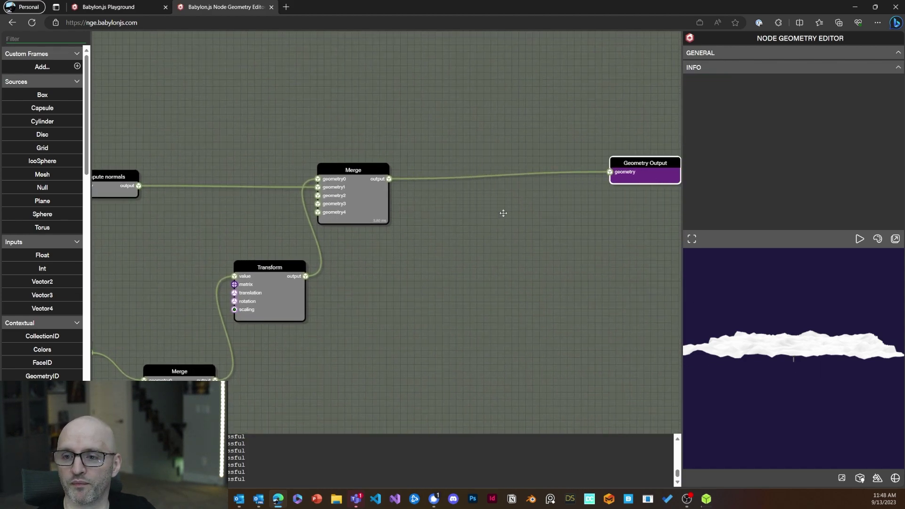
left_click_drag(375, 208, 515, 209)
left_click_drag(275, 235, 341, 243)
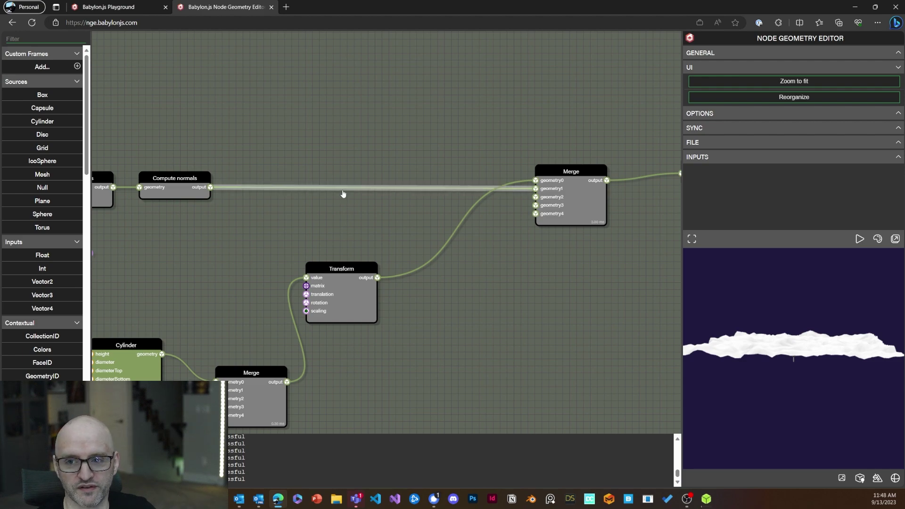
Step: Insert an InstantiateOnVertices node on the link between Compute normals and the final Merge
left_click(337, 191)
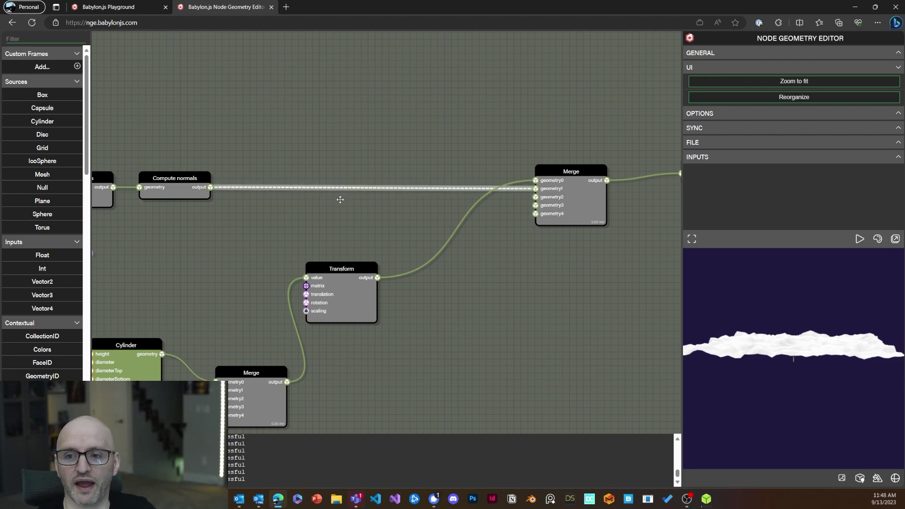
key("space")
type("in")
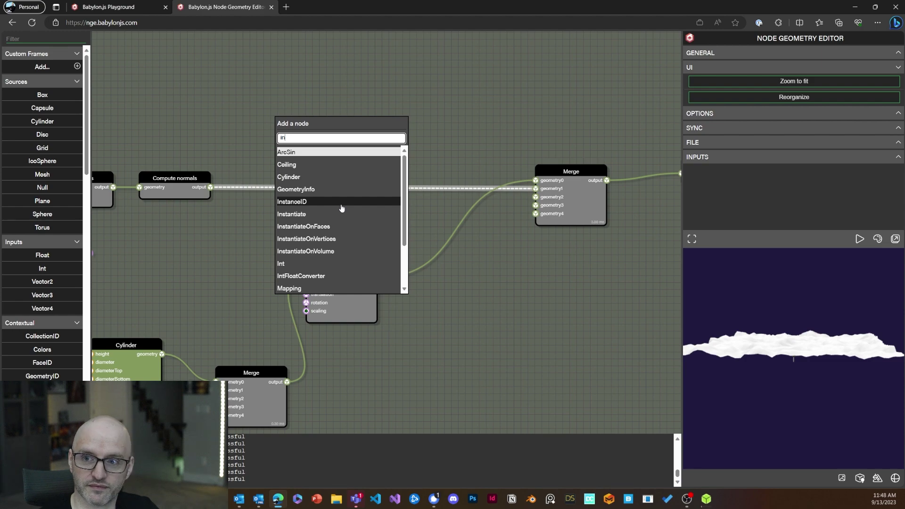
type("st")
key("Down")
key("Down")
key("Down")
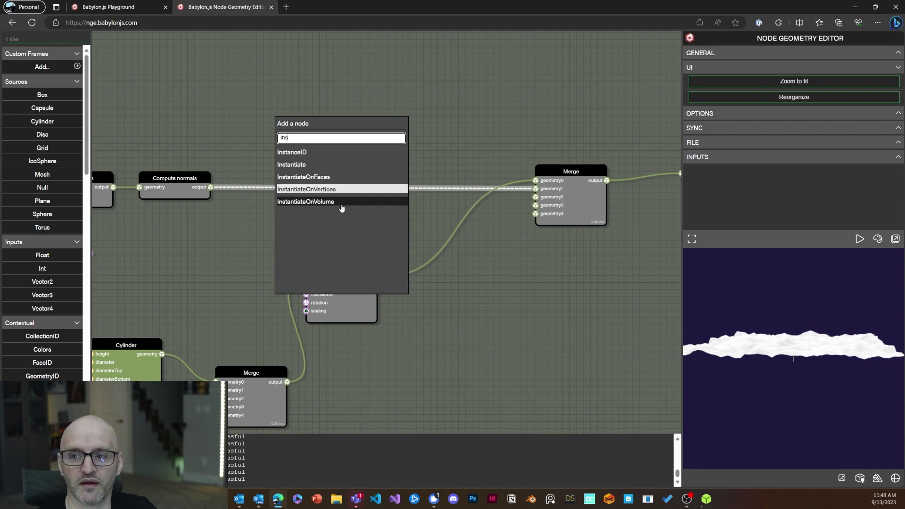
key("Return")
left_click_drag(340, 205, 382, 184)
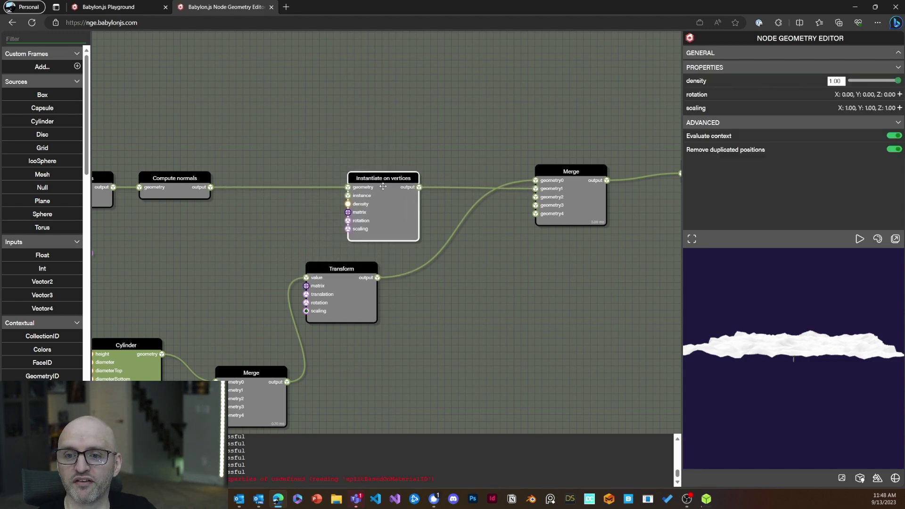
Step: Delete both links into the final Merge and connect the Instantiate on vertices output to its geometry0 input
left_click(484, 197)
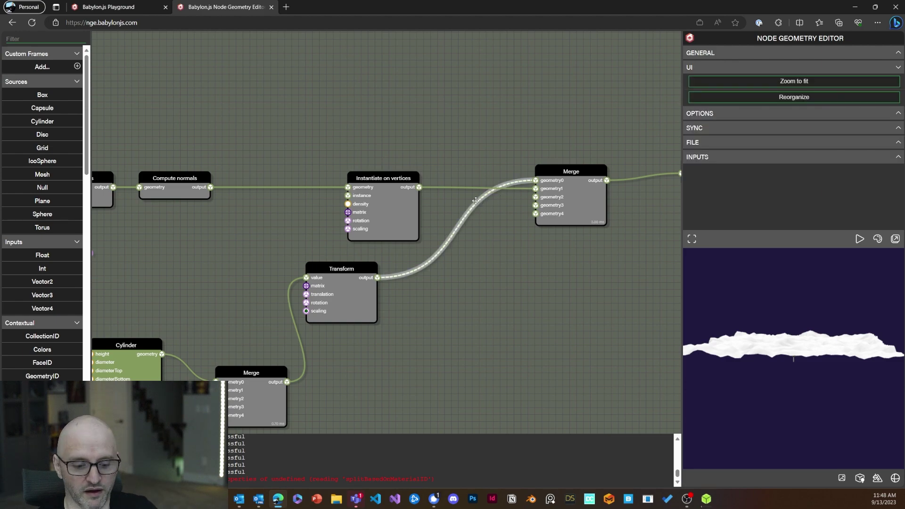
key("Delete")
left_click(482, 189)
key("Delete")
left_click_drag(390, 206, 411, 200)
left_click_drag(527, 180, 535, 180)
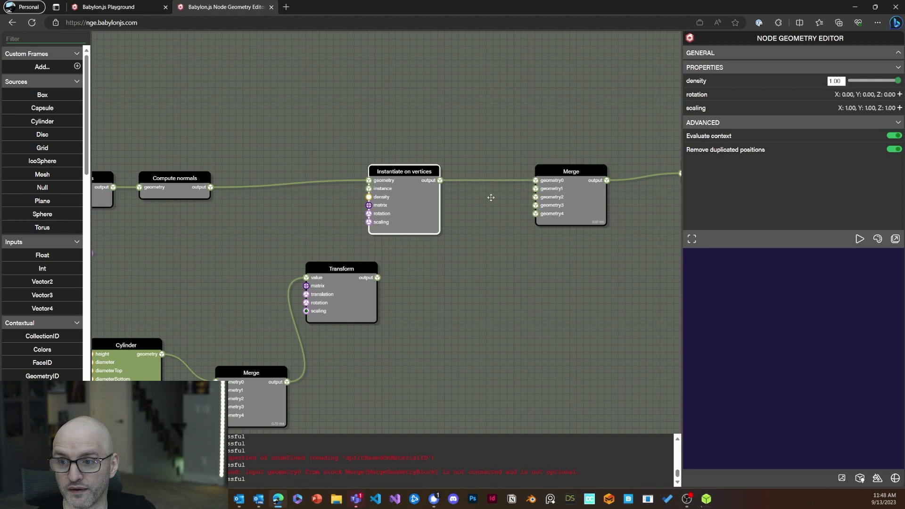
Step: Connect the scaled Transform's output to the instance input of Instantiate on vertices and reposition the Transform node
left_click_drag(378, 278, 366, 187)
left_click_drag(352, 292, 310, 278)
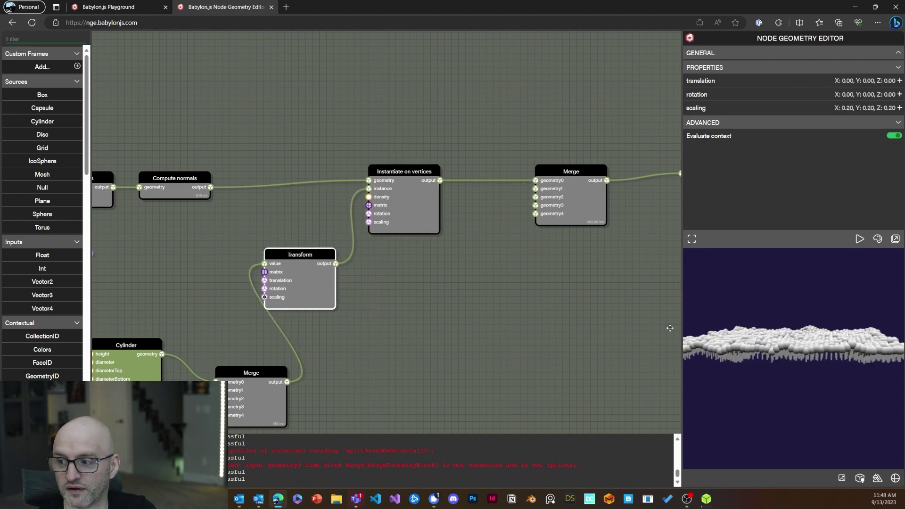
left_click_drag(795, 350, 756, 359)
scroll(762, 377, "up", 3)
left_click_drag(622, 276, 598, 299)
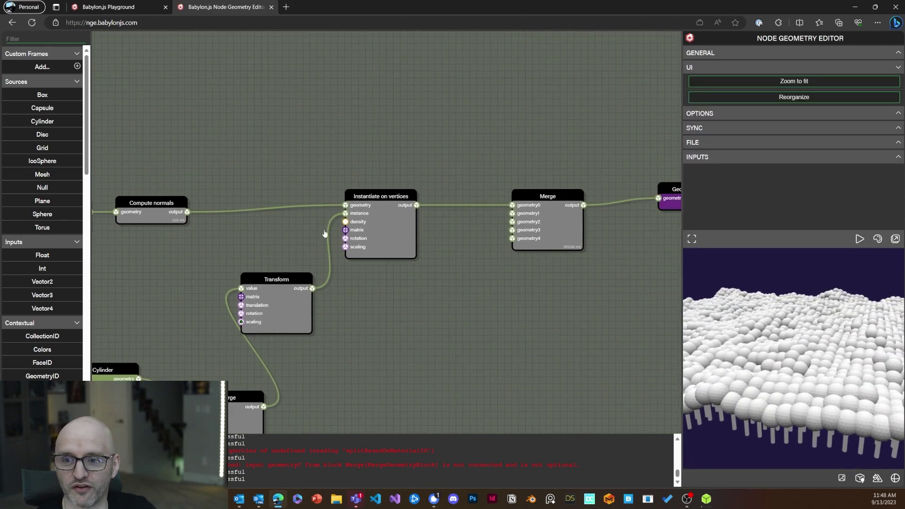
Step: Connect the Compute normals output to the geometry1 input of the final Merge node
left_click_drag(186, 212, 513, 213)
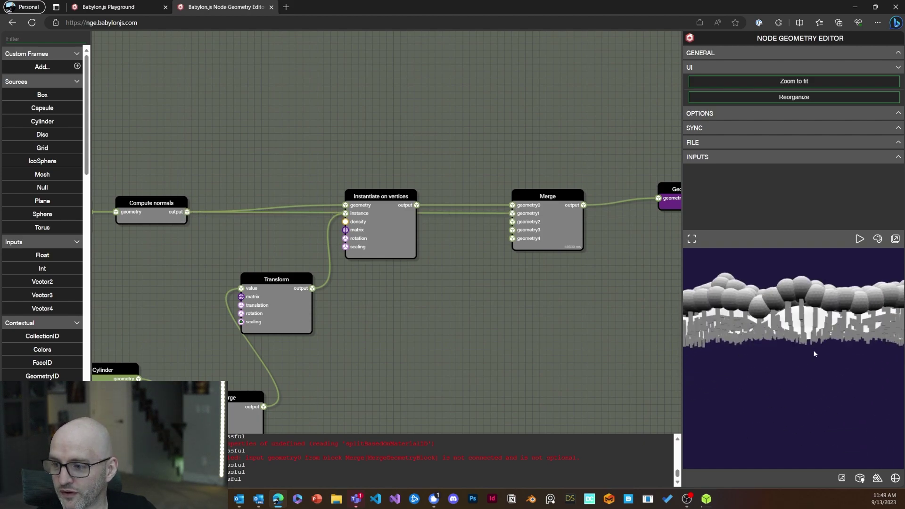
mouse_move(811, 365)
left_mouse_down()
mouse_move(792, 369)
mouse_move(814, 365)
left_mouse_up()
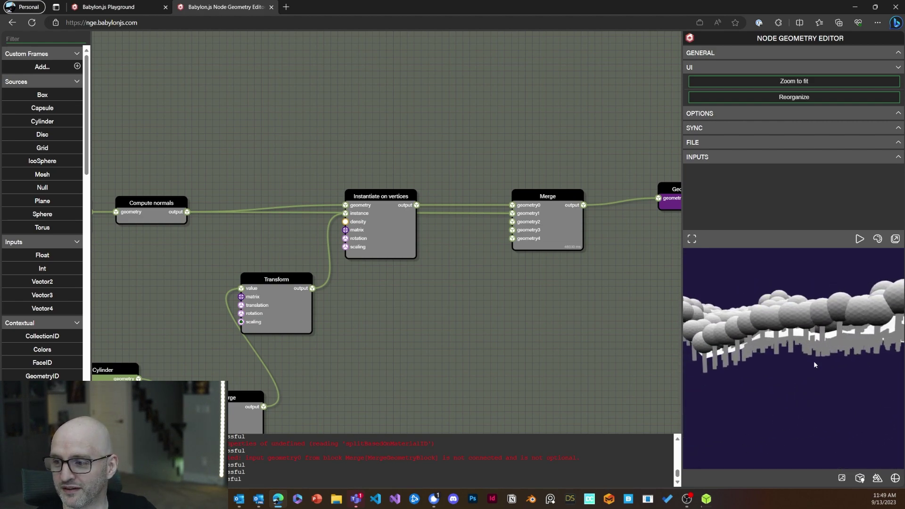
Step: Reduce the density of Instantiate on vertices to 0.36 and inspect the thinned-out trees
left_click(386, 230)
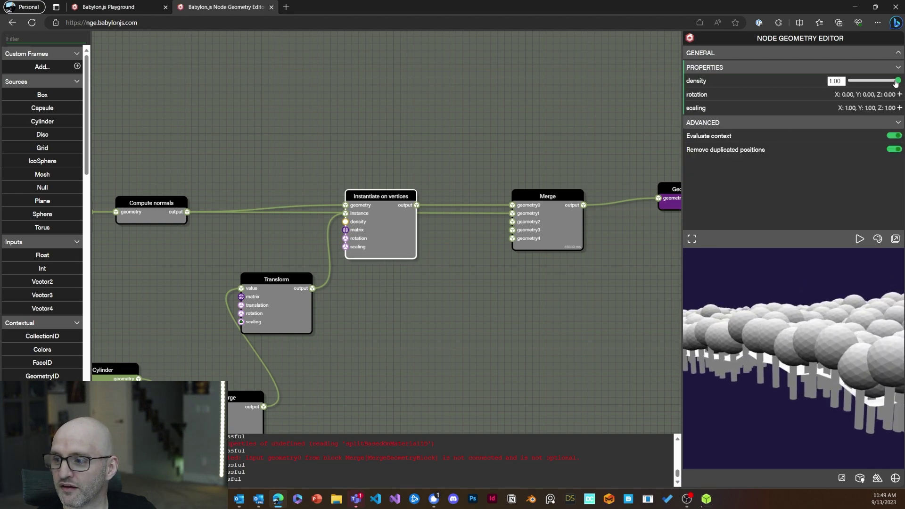
left_click_drag(884, 82, 867, 82)
left_click_drag(839, 321, 806, 363)
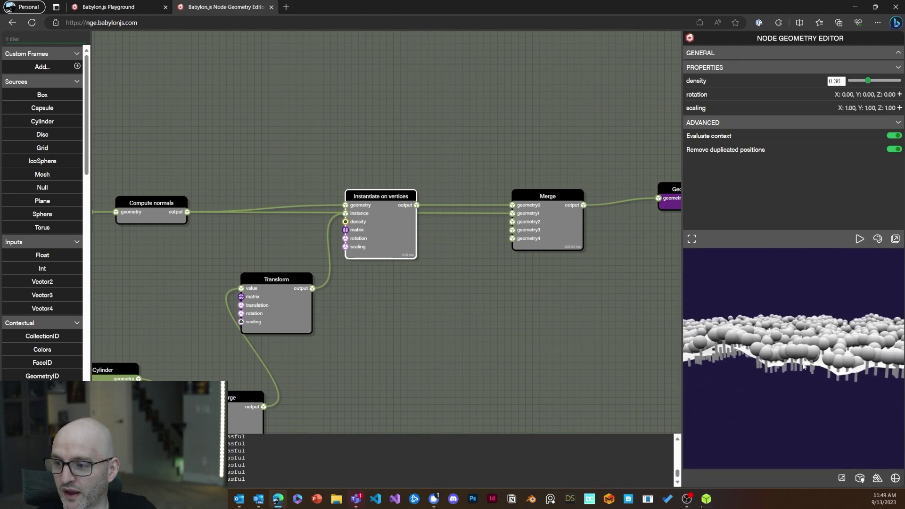
Step: Set the y translation of the tree's scaled Transform node to 0.1, after trying 0.2
left_click(286, 314)
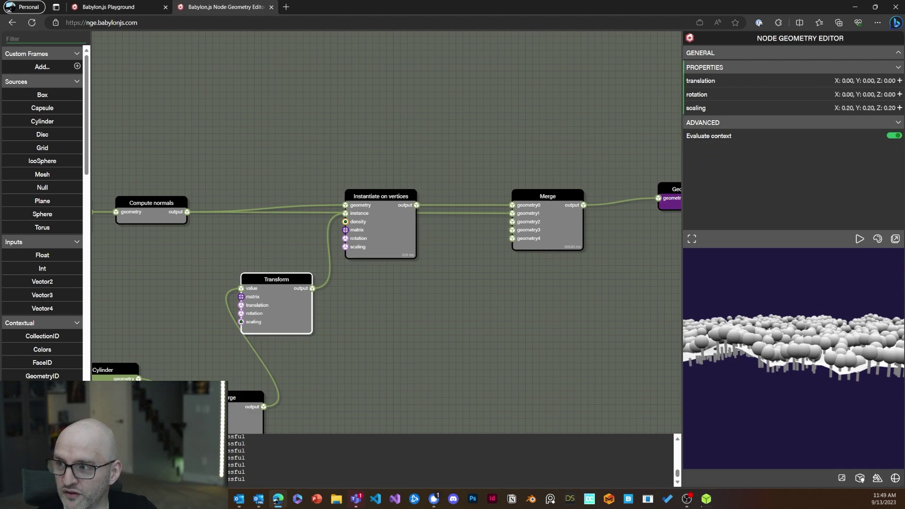
left_click(899, 81)
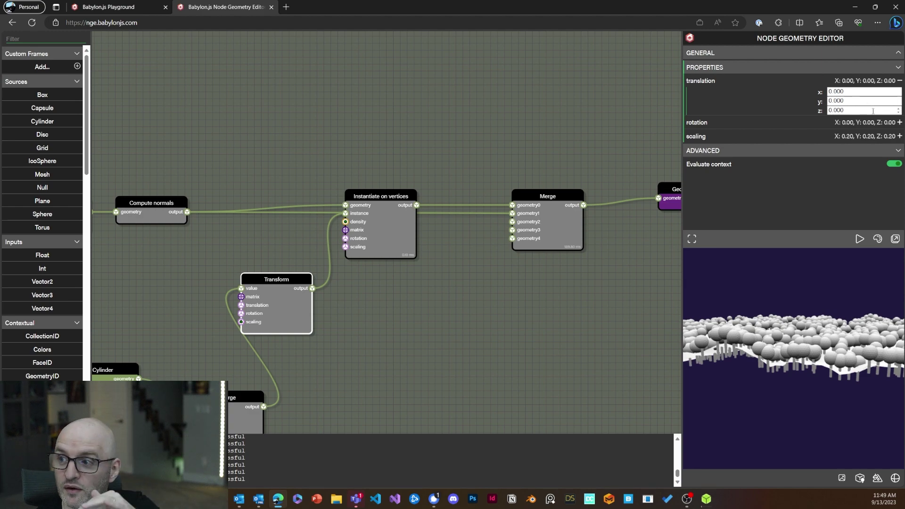
left_click_drag(848, 101, 822, 102)
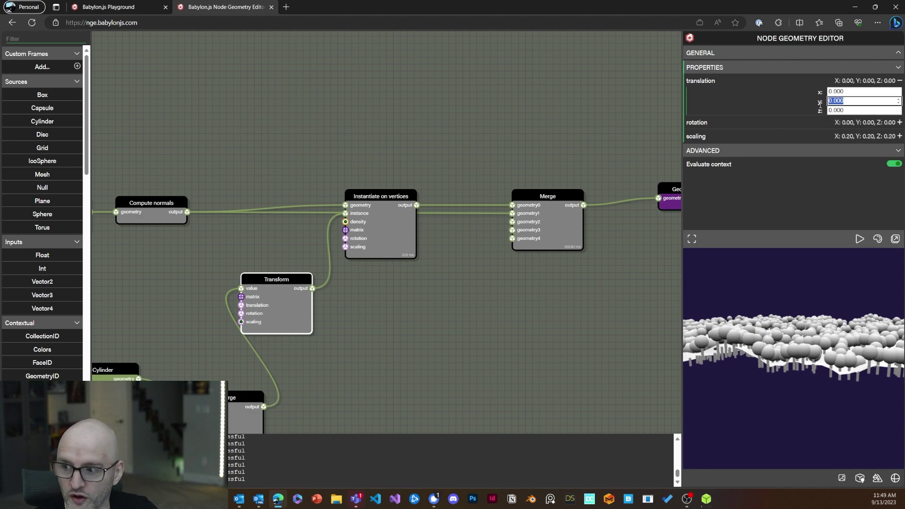
type("0.2")
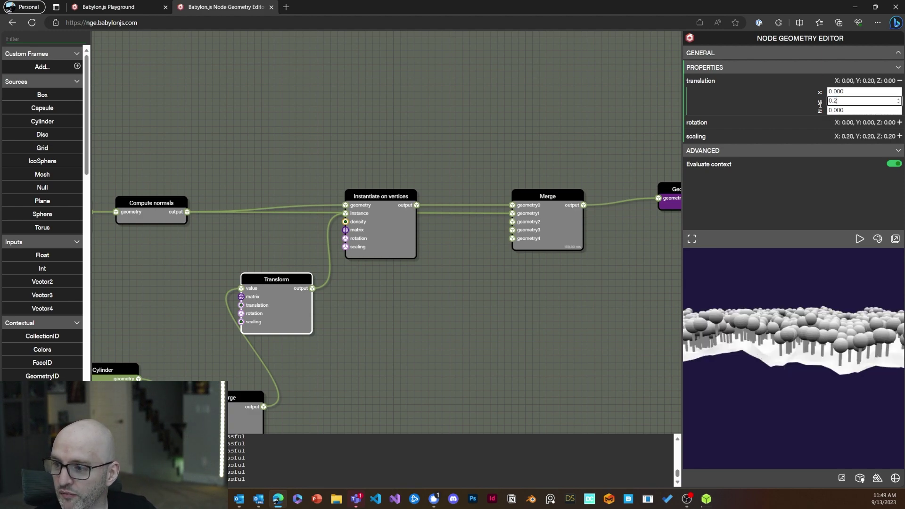
type("1")
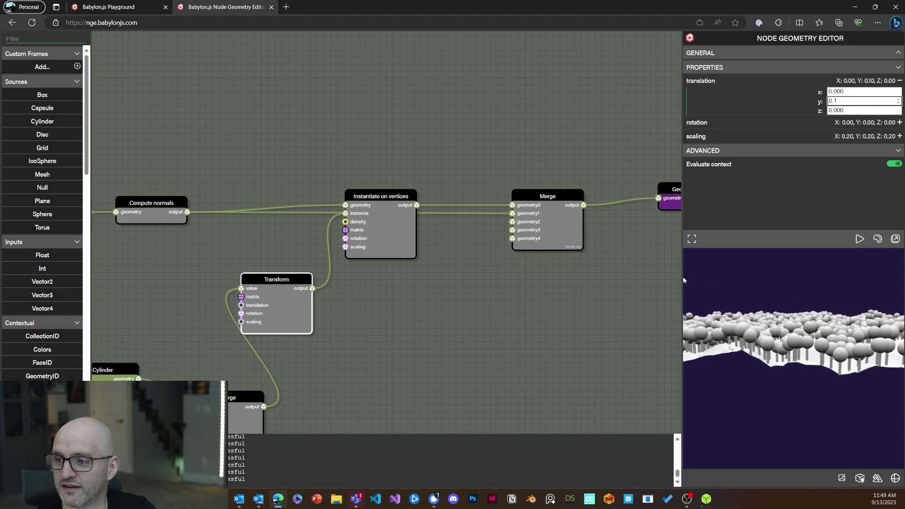
Step: Examine the scattered trees in the preview and the mesh statistics of the Geometry Output node
left_click_drag(682, 278, 636, 279)
left_click_drag(721, 291, 758, 321)
left_click(672, 194)
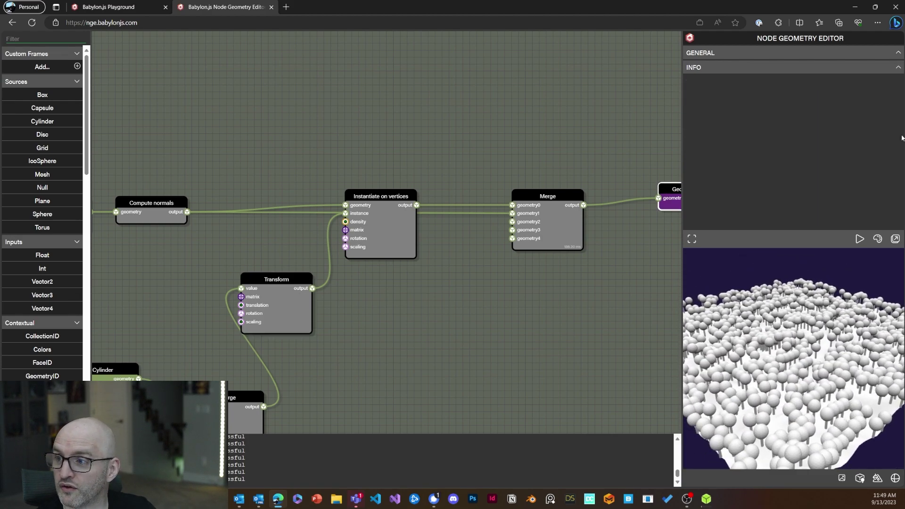
left_click(898, 68)
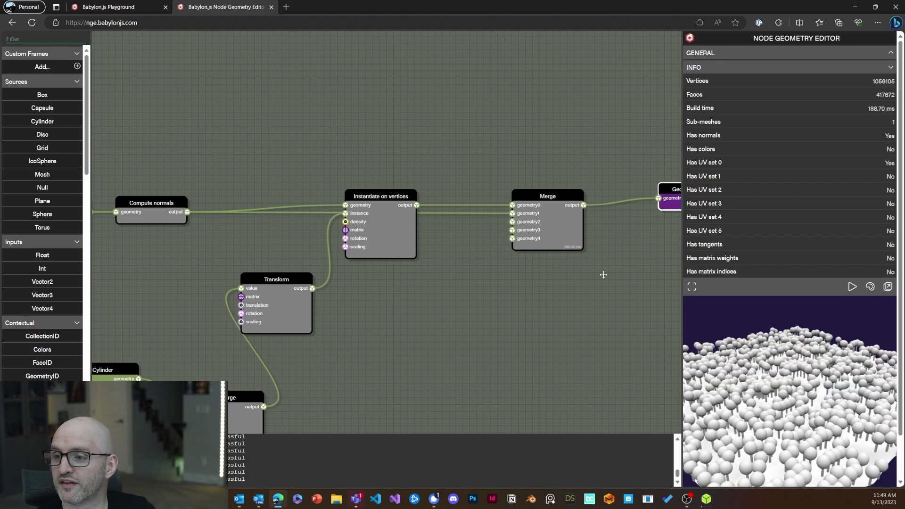
Step: Line up the Geometry Output node with the final Merge and move Instantiate on vertices above the direct Compute normals link
left_click_drag(606, 262, 471, 303)
left_click_drag(583, 208, 605, 217)
left_click_drag(880, 369, 850, 357)
left_click_drag(482, 343, 556, 322)
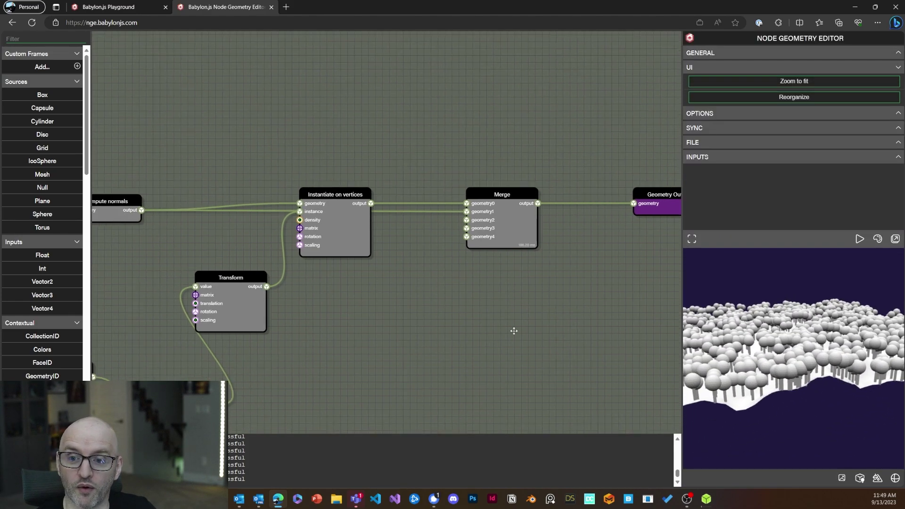
left_click_drag(344, 234, 347, 164)
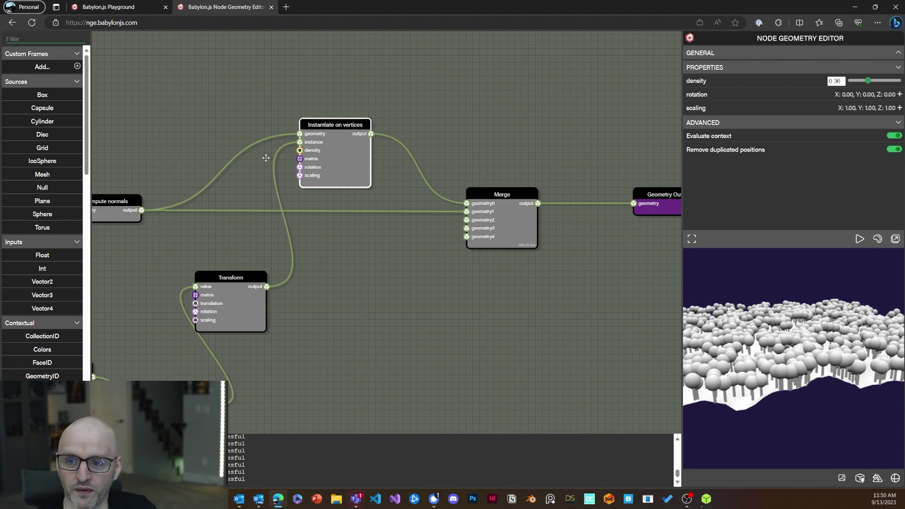
Step: Insert a SetMaterialID node with id 0 on the link between Compute normals and the final Merge
left_click(390, 211)
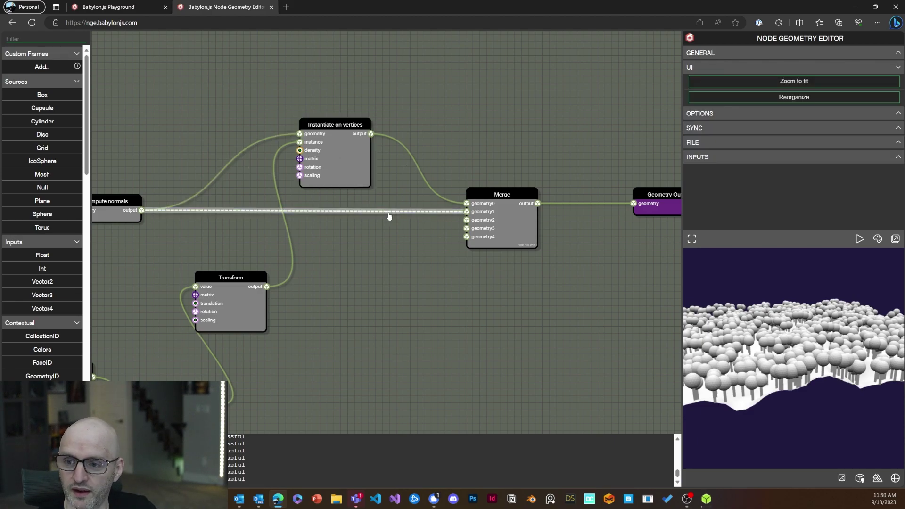
key("space")
type("set")
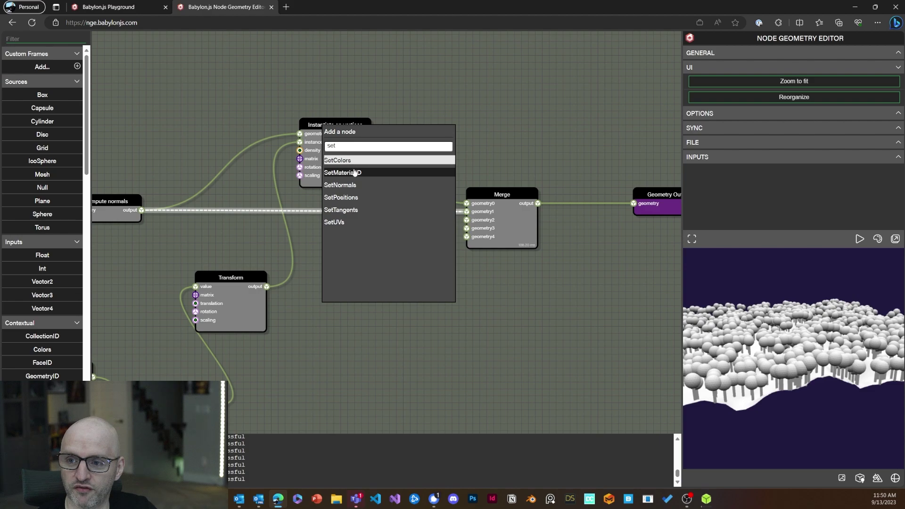
left_click(358, 172)
left_click(879, 80)
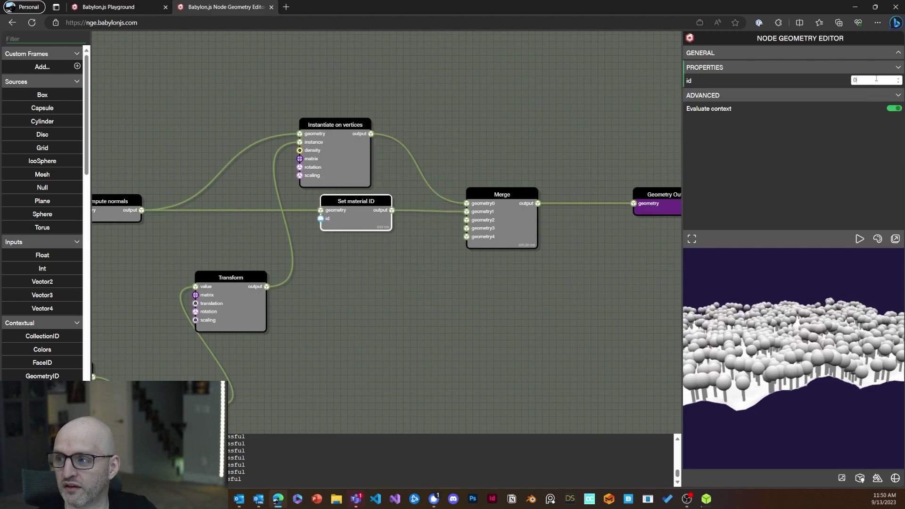
left_click(486, 297)
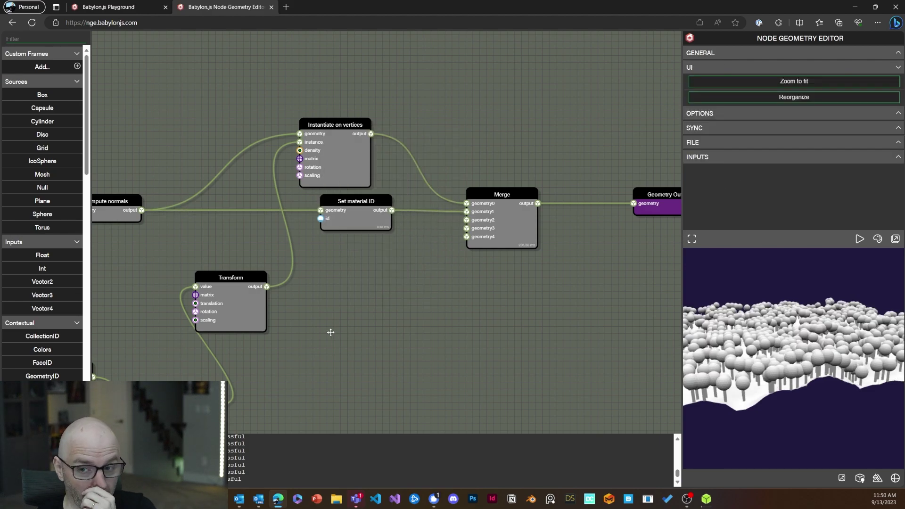
Step: Insert a second SetMaterialID node between Instantiate on vertices and the final Merge, and move the Merge node away to make room
left_click(411, 153)
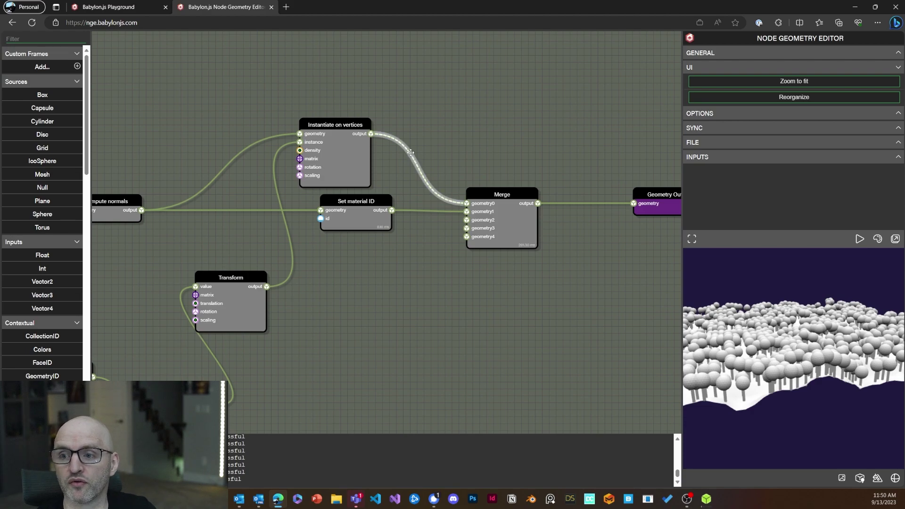
key("space")
type("set")
left_click(467, 107)
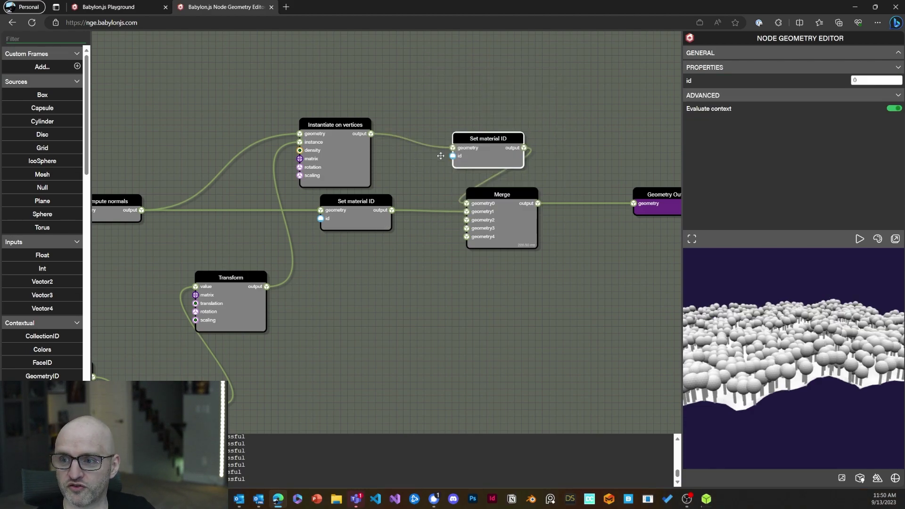
left_click_drag(523, 205, 596, 209)
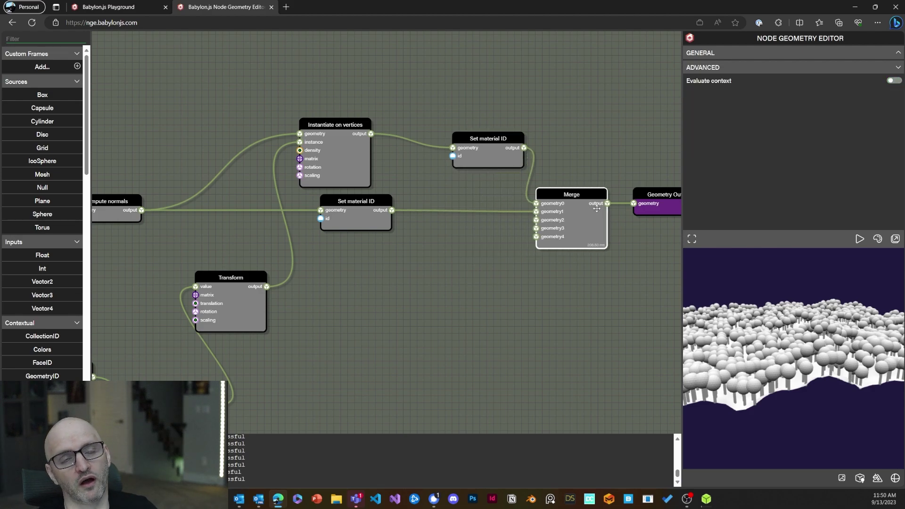
Step: Reposition the trees' Set material ID node between its neighbours and set its id to 1
left_click_drag(492, 163, 457, 170)
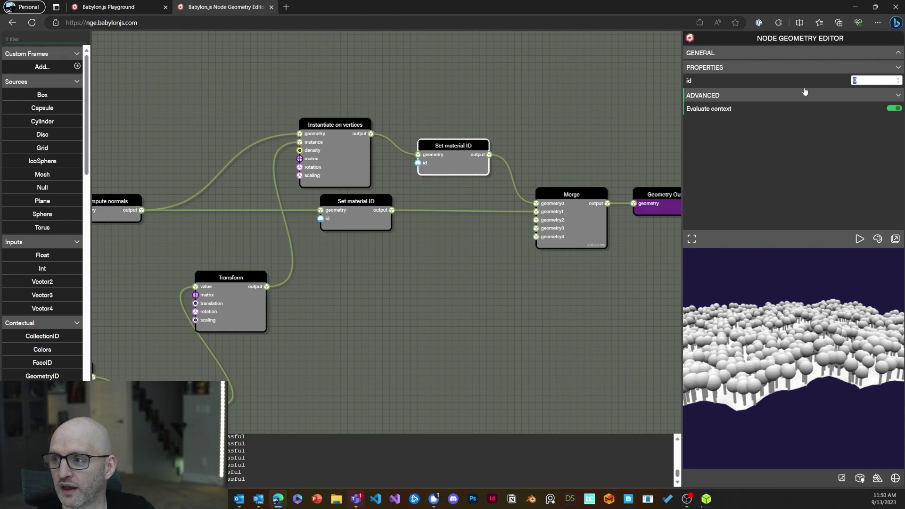
type("1")
left_click_drag(803, 301, 823, 350)
Step: Increase the Noise node's roughness to 0.72 and check the terrain relief in the preview
left_click_drag(374, 317, 531, 285)
left_click_drag(237, 224, 452, 66)
left_click_drag(197, 222, 286, 295)
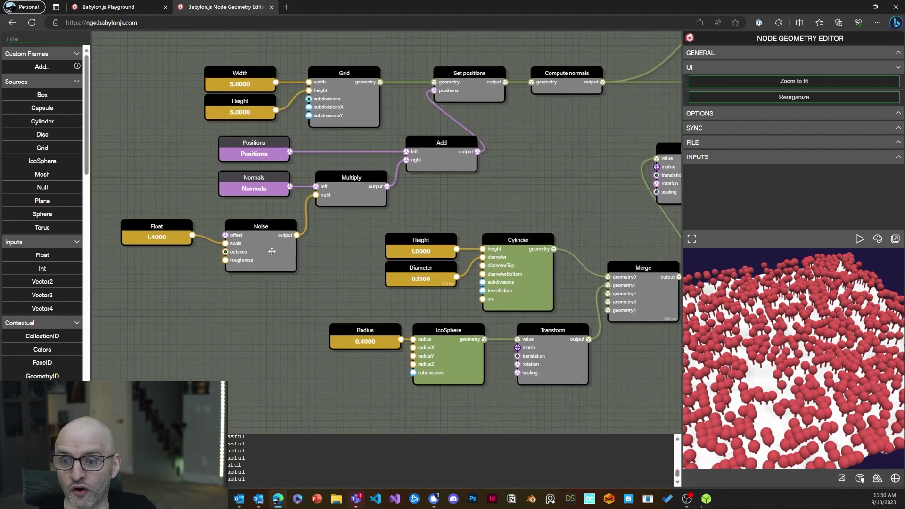
left_click(272, 251)
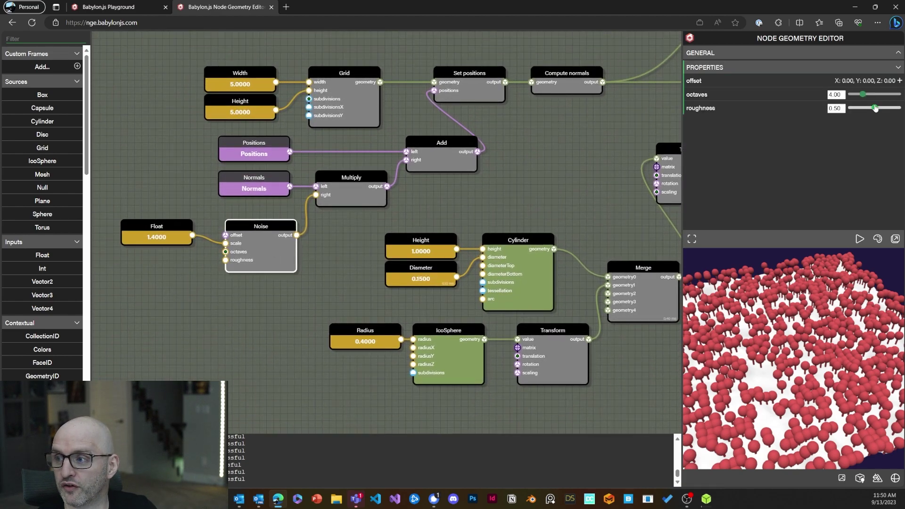
left_click_drag(877, 108, 884, 109)
left_click_drag(808, 365, 806, 319)
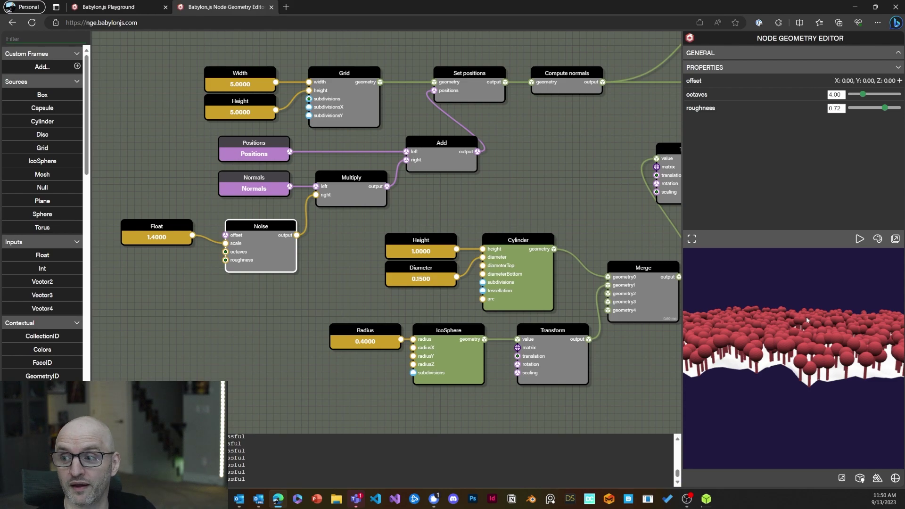
Step: Examine the Geometry Output node's mesh statistics and the editor's available file saving and export options
left_click_drag(570, 175, 156, 212)
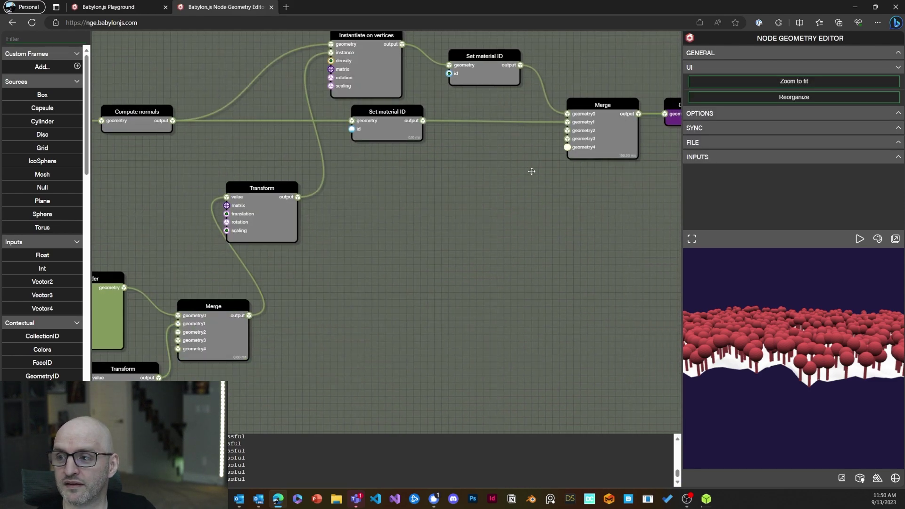
left_click_drag(552, 159, 439, 183)
left_click(595, 136)
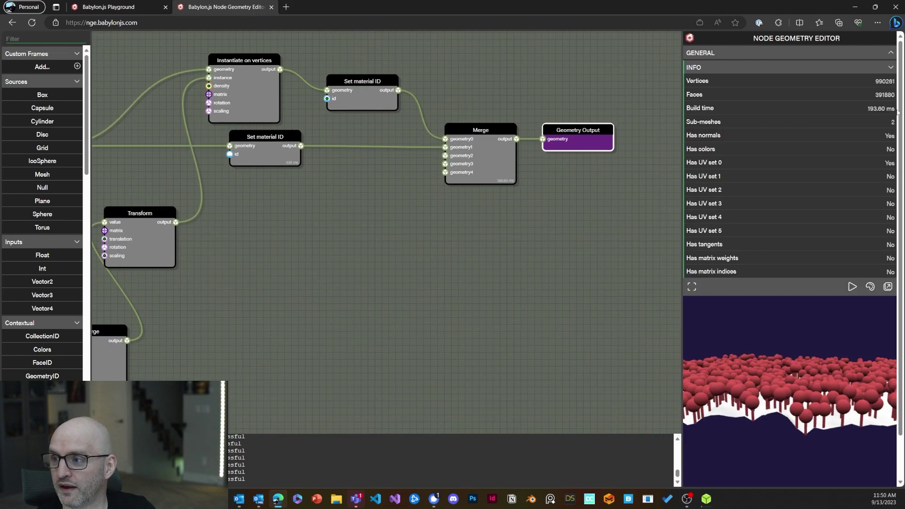
left_click(420, 290)
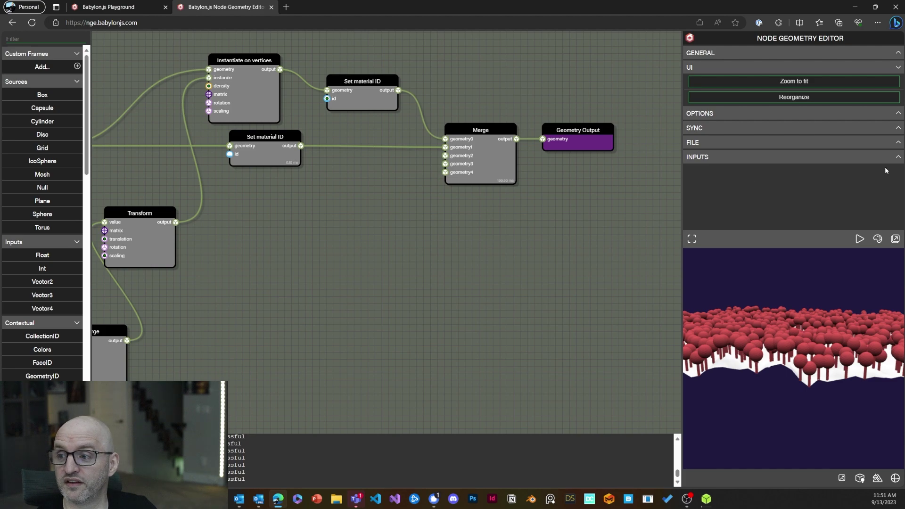
left_click(896, 146)
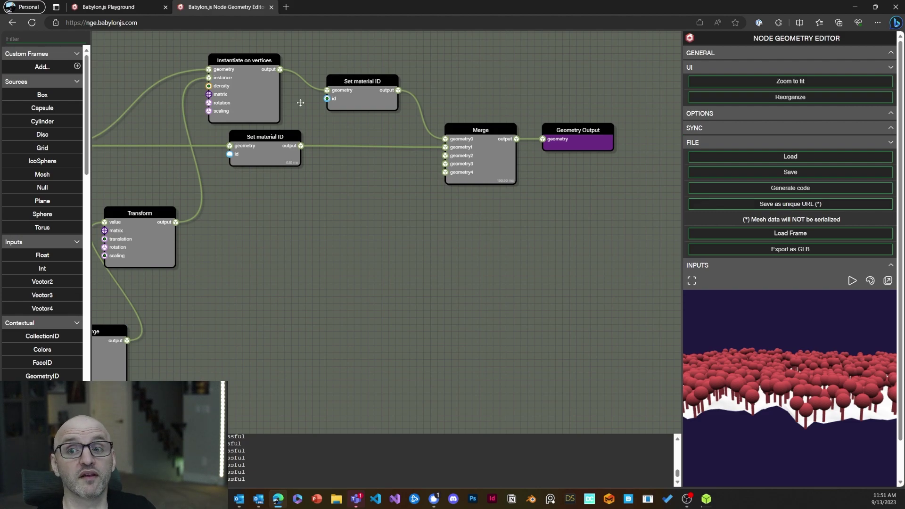
Step: Close the Node Geometry Editor tab and examine the procedural city in the Babylon.js Playground from close up
left_click(271, 7)
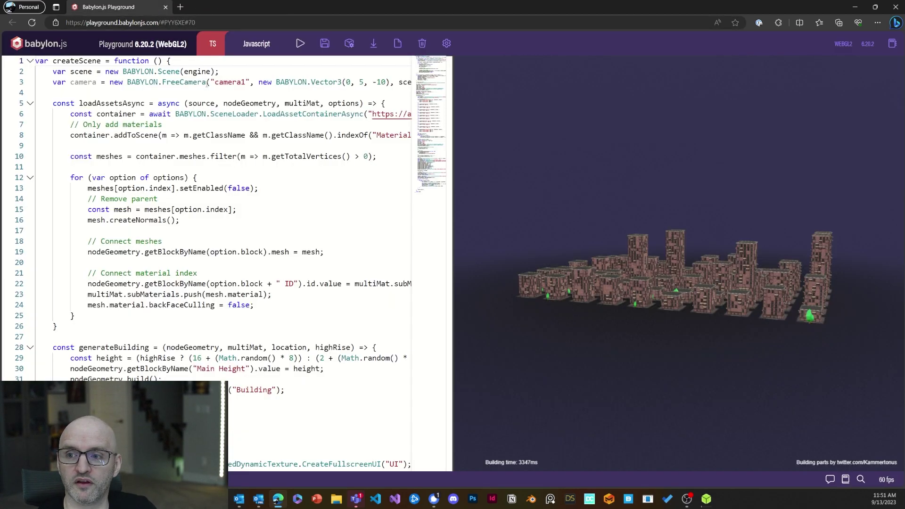
left_click_drag(454, 160, 484, 170)
left_click_drag(555, 205, 723, 228)
left_click_drag(670, 347, 824, 353)
scroll(704, 294, "up", 3)
scroll(704, 294, "up", 5)
scroll(704, 307, "down", 4)
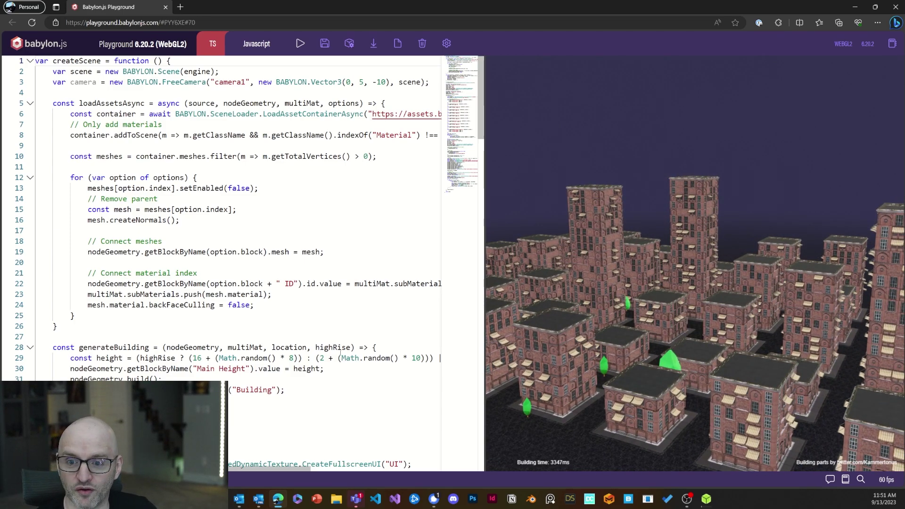
Step: Open the scene Inspector, select one of the Building meshes and open its node geometry for editing
left_click(350, 44)
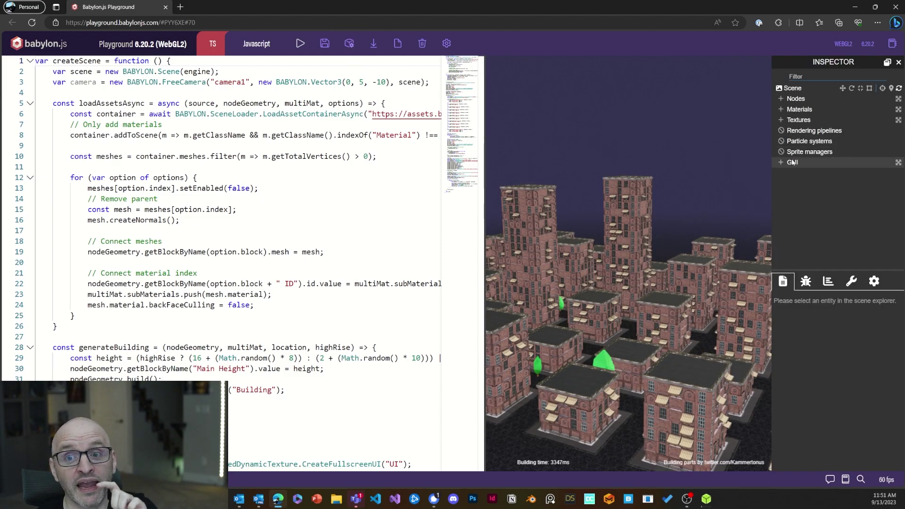
left_click(789, 98)
left_click(832, 155)
scroll(835, 347, "down", 3)
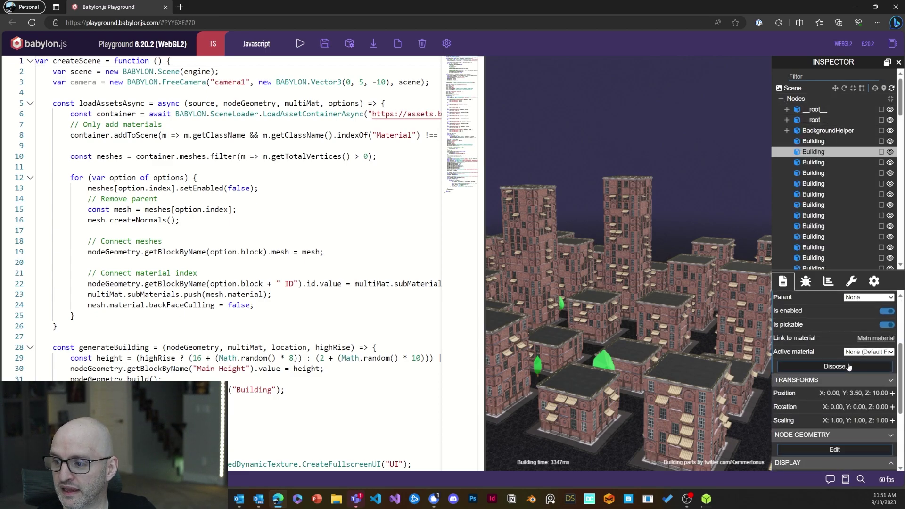
left_click(817, 450)
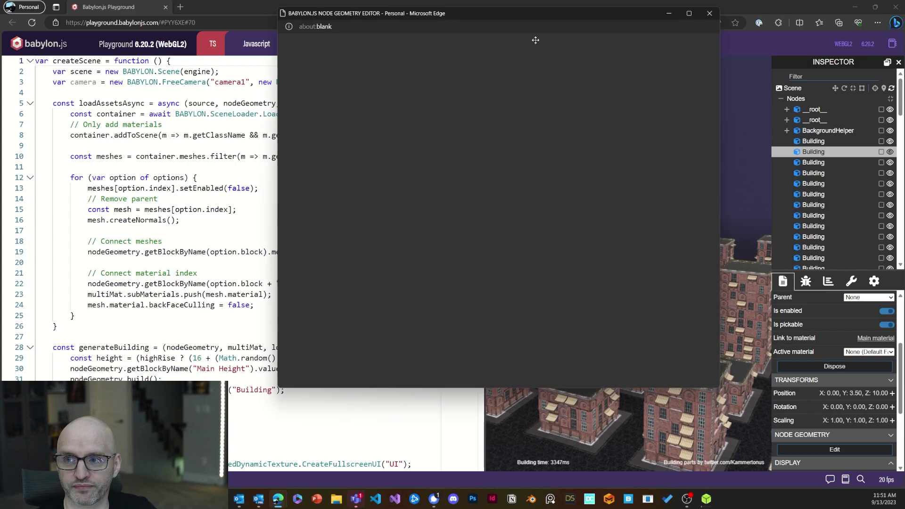
Step: Maximize the Node Geometry Editor window and survey the framed node groups of the building graph
left_click_drag(531, 12, 487, 34)
left_click(646, 36)
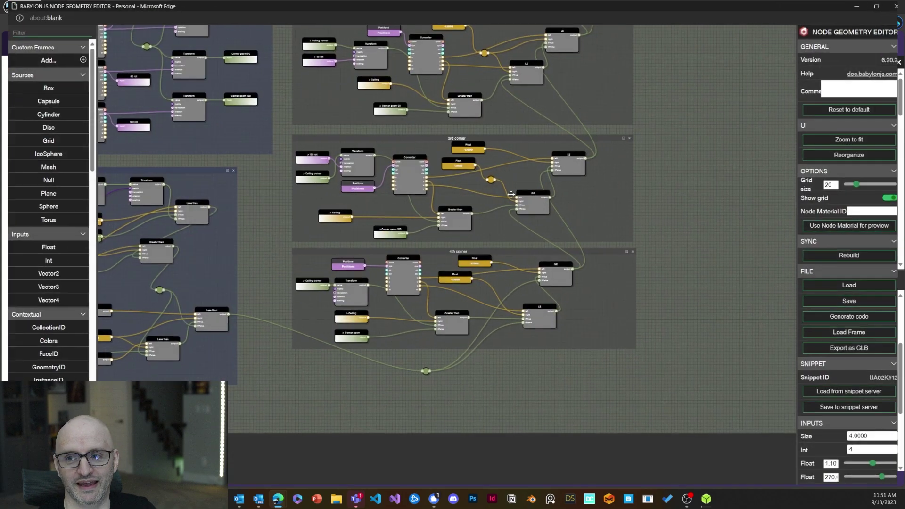
scroll(669, 192, "down", 10)
left_click_drag(718, 251, 583, 194)
scroll(652, 174, "down", 2)
scroll(480, 388, "up", 3)
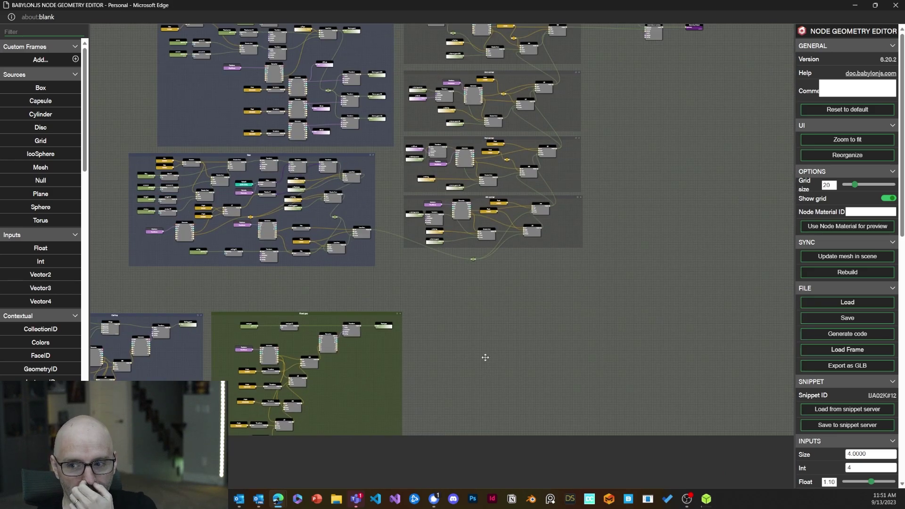
Step: Examine the Road gap, corner and Inputs node groups of the building graph
scroll(476, 343, "up", 2)
left_click(326, 316)
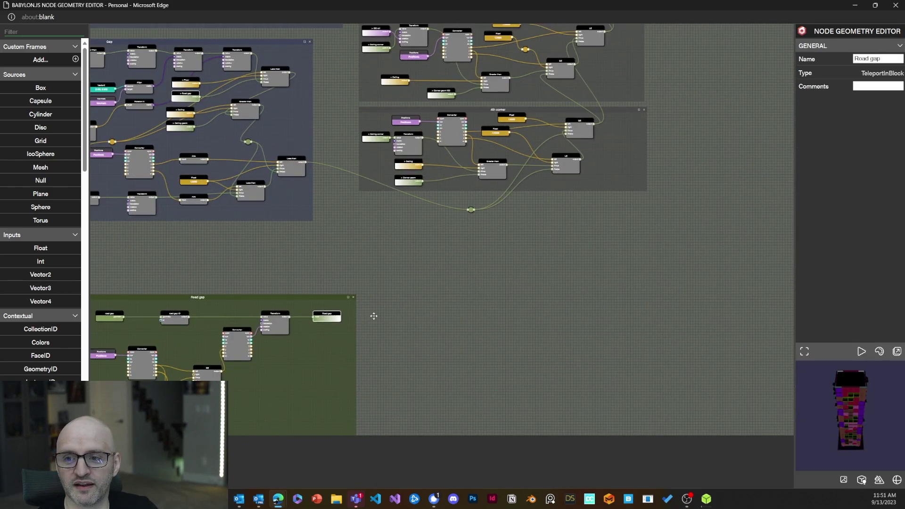
left_click(415, 269)
scroll(434, 349, "down", 5)
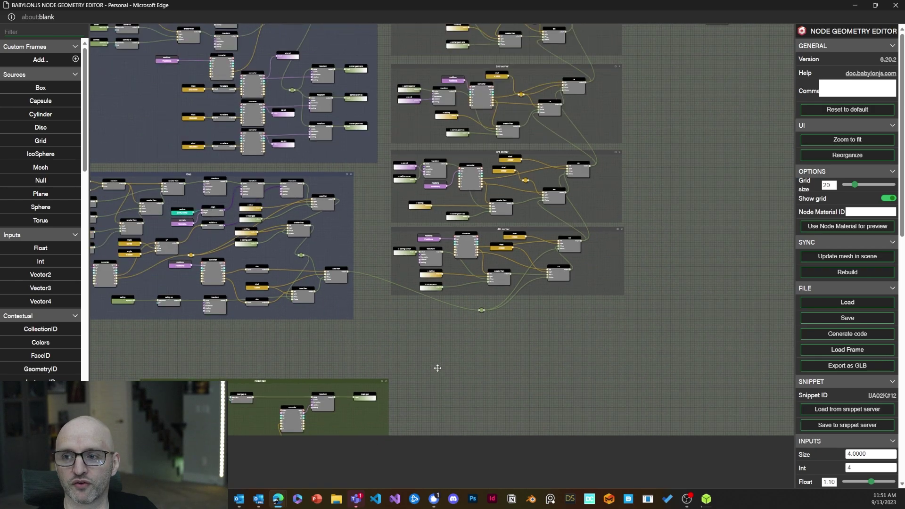
left_click(386, 389)
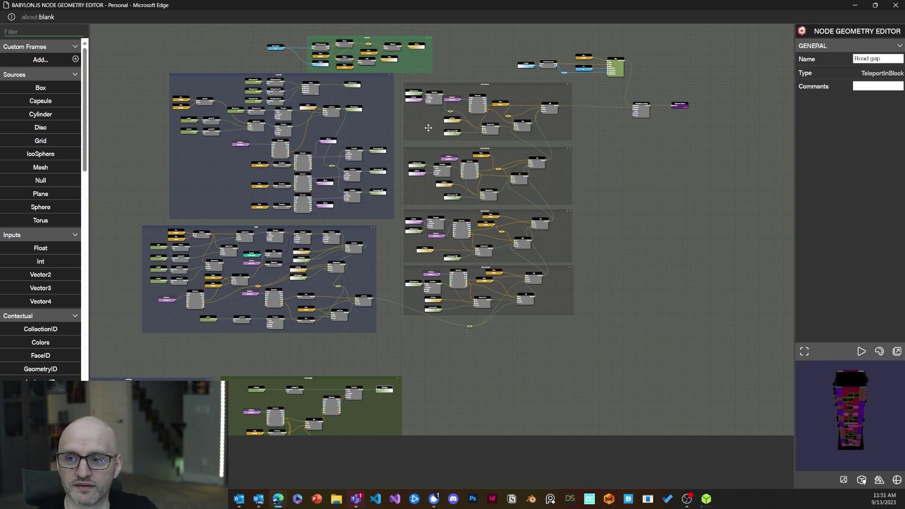
scroll(622, 228, "up", 1)
left_click_drag(625, 155, 646, 336)
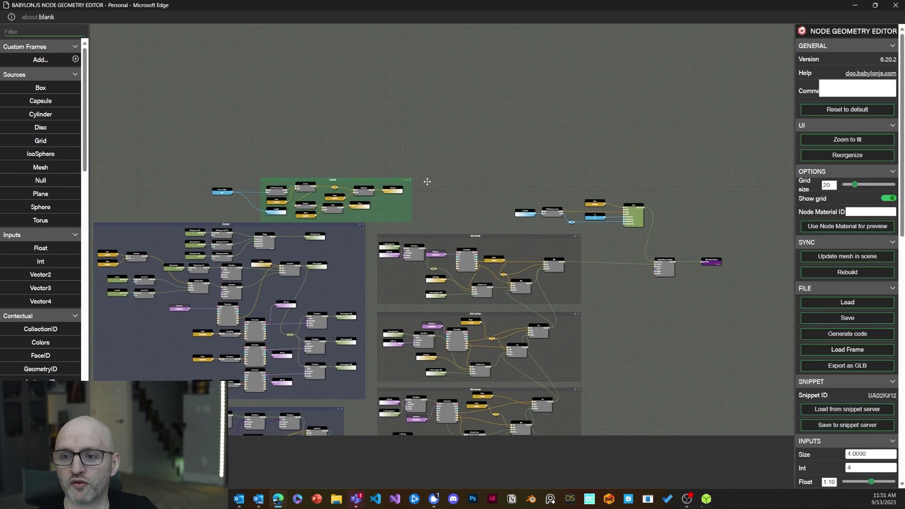
scroll(443, 192, "up", 2)
Step: Collapse the UI, Options, Sync, File, Snippet and Inputs sections of the editor's properties
left_click(894, 242)
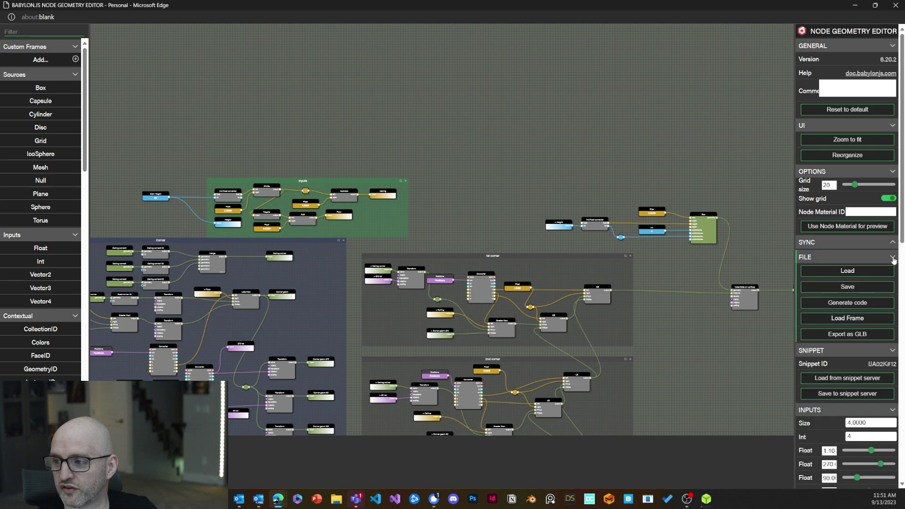
left_click(893, 257)
left_click(890, 172)
left_click(892, 125)
left_click(892, 184)
left_click(892, 199)
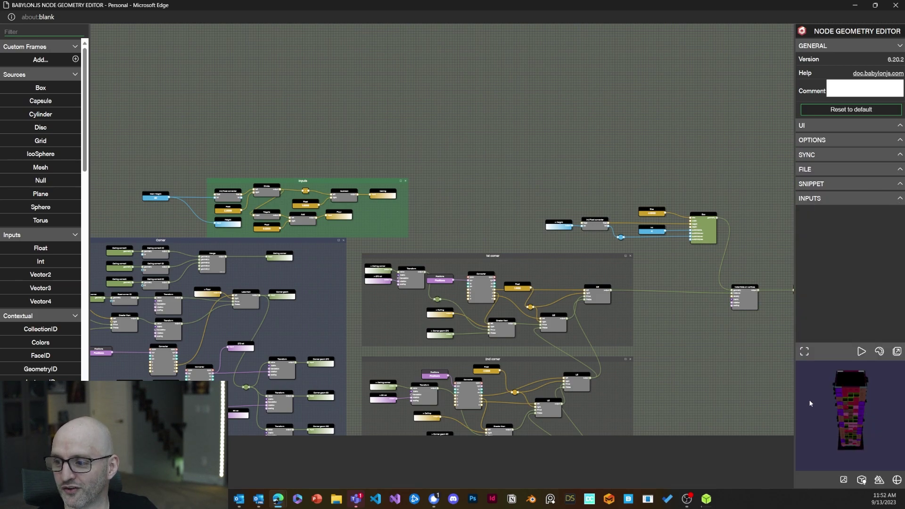
Step: Set the Main Height input's value to 8 and inspect the building in the preview from several angles
left_click(155, 201)
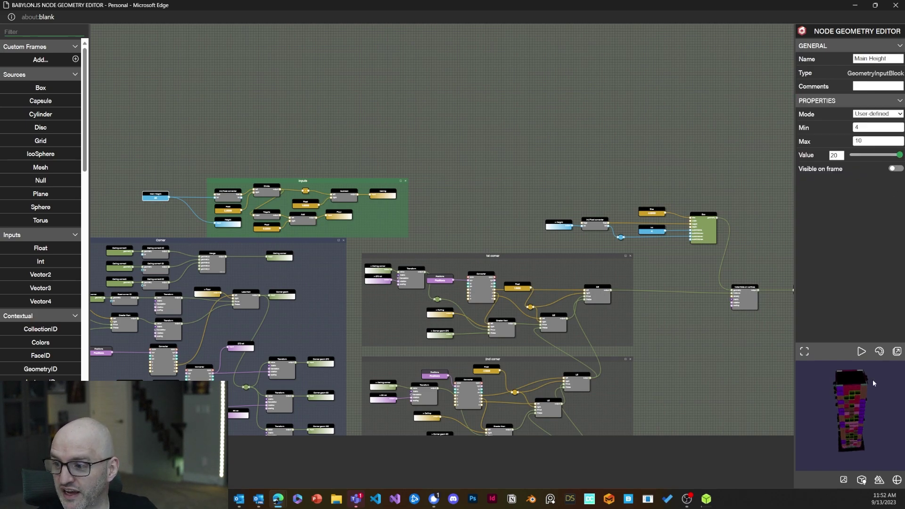
left_click_drag(844, 389, 867, 385)
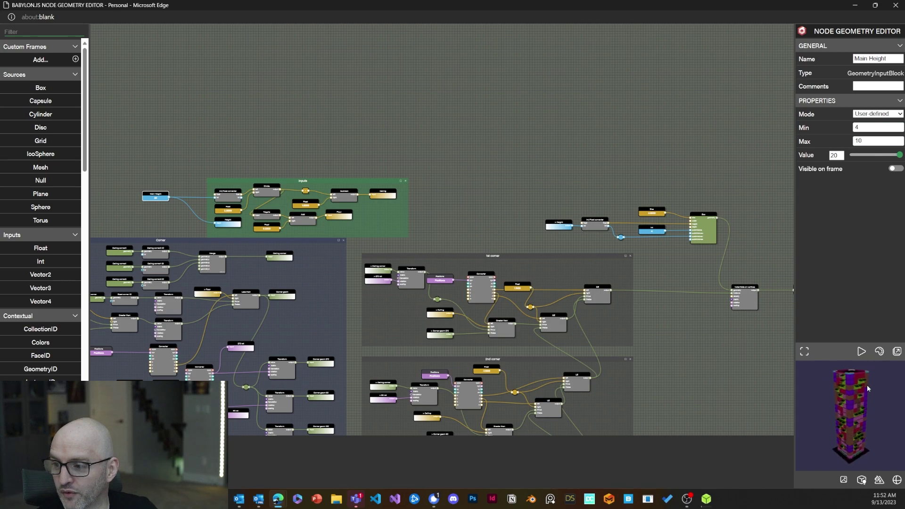
left_click_drag(900, 158, 885, 160)
left_click_drag(865, 372, 835, 422)
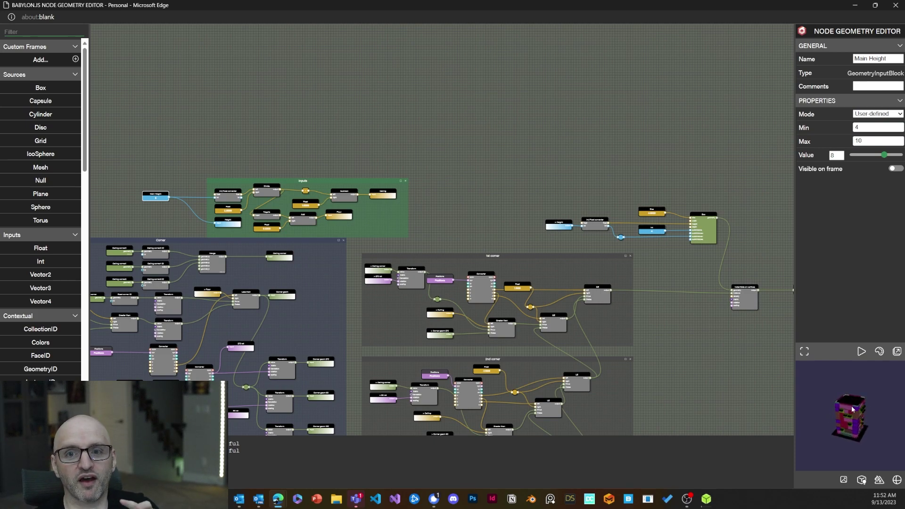
scroll(852, 408, "up", 10)
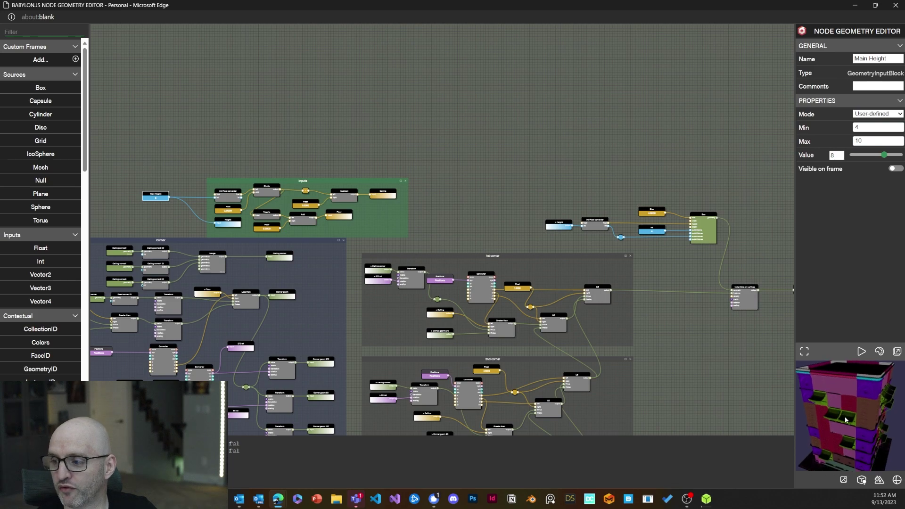
left_click_drag(872, 403, 851, 438)
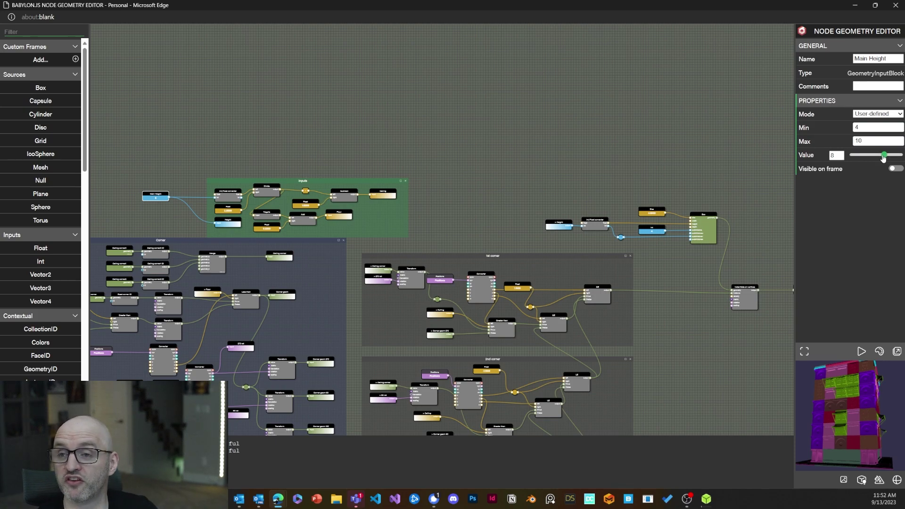
Step: Close the Node Geometry Editor window and examine the procedural city in the Playground from several angles and from far away
left_click(897, 10)
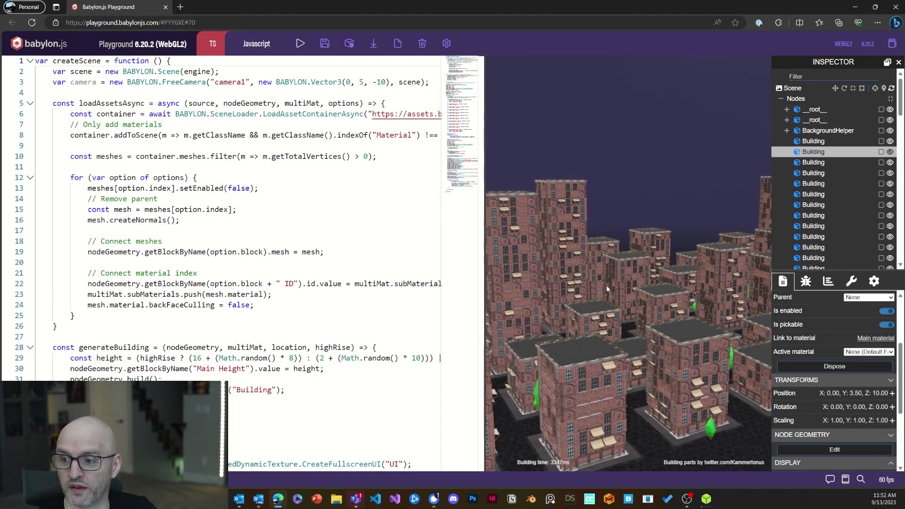
scroll(674, 258, "down", 5)
left_click_drag(673, 258, 635, 367)
scroll(622, 287, "up", 5)
scroll(643, 338, "down", 3)
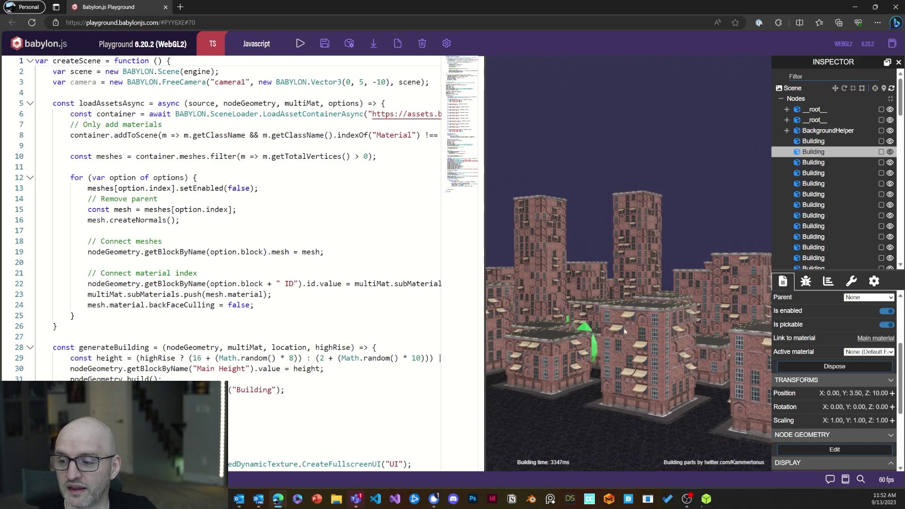
left_click_drag(634, 326, 694, 324)
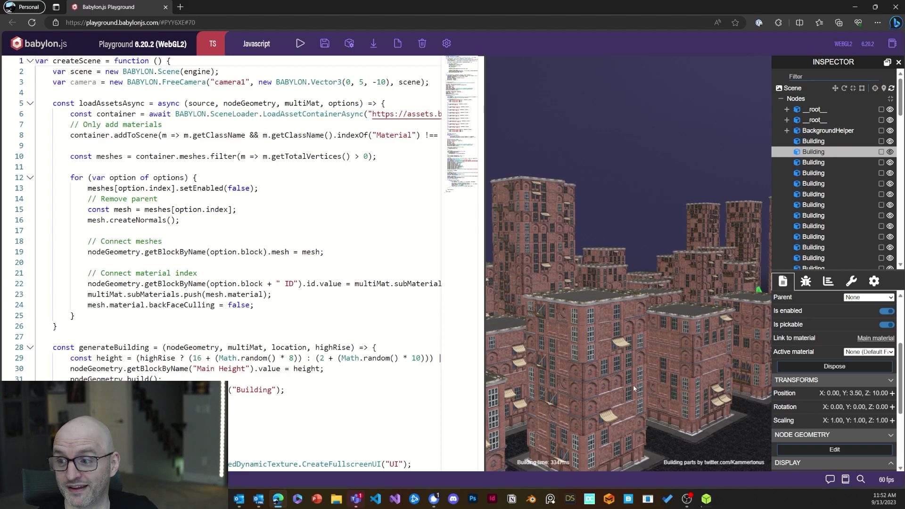
scroll(602, 390, "down", 10)
scroll(604, 391, "up", 5)
left_click_drag(648, 334, 617, 373)
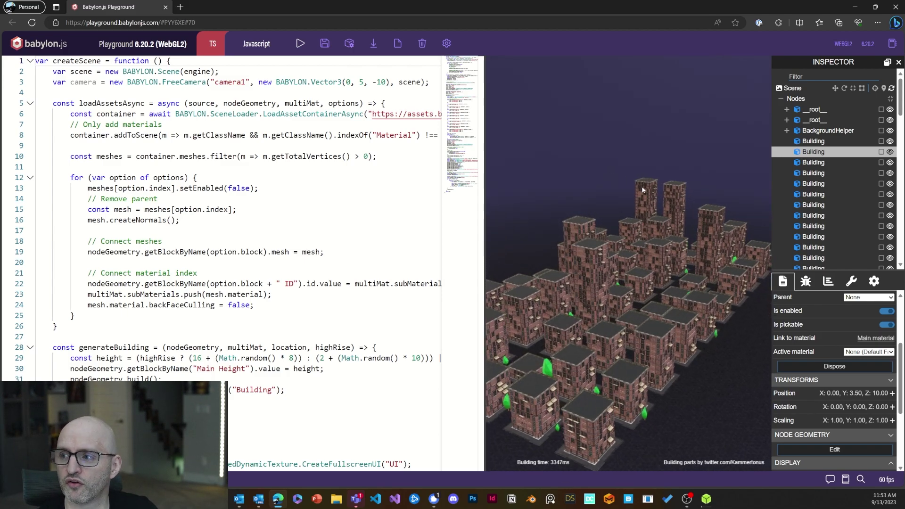
Step: Examine the scene's mesh, index and face counts in the Inspector statistics, and look at a tower's facade from close up
left_click(829, 283)
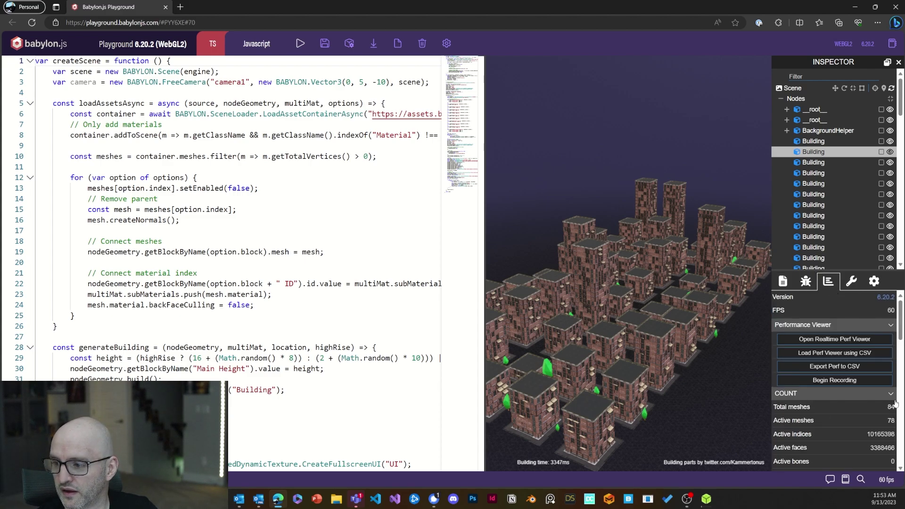
scroll(882, 403, "down", 1)
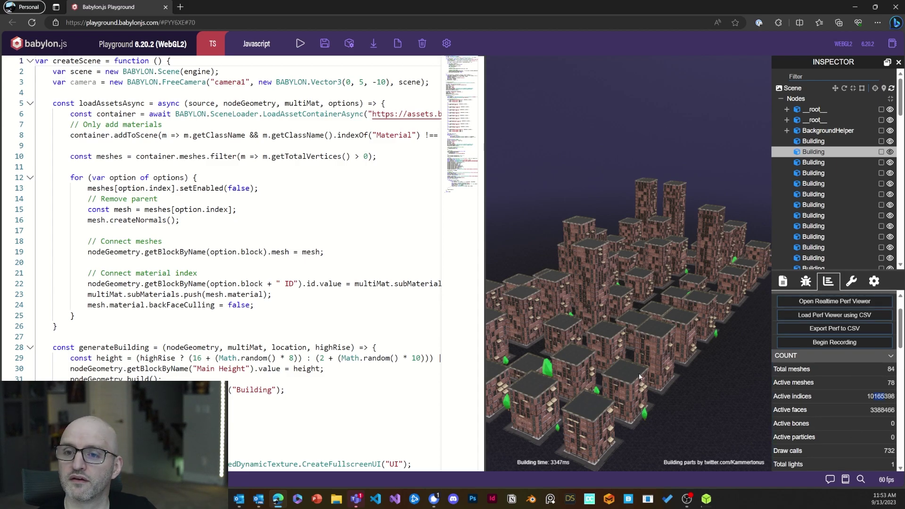
left_click_drag(637, 381, 663, 312)
scroll(603, 303, "up", 5)
key("Left")
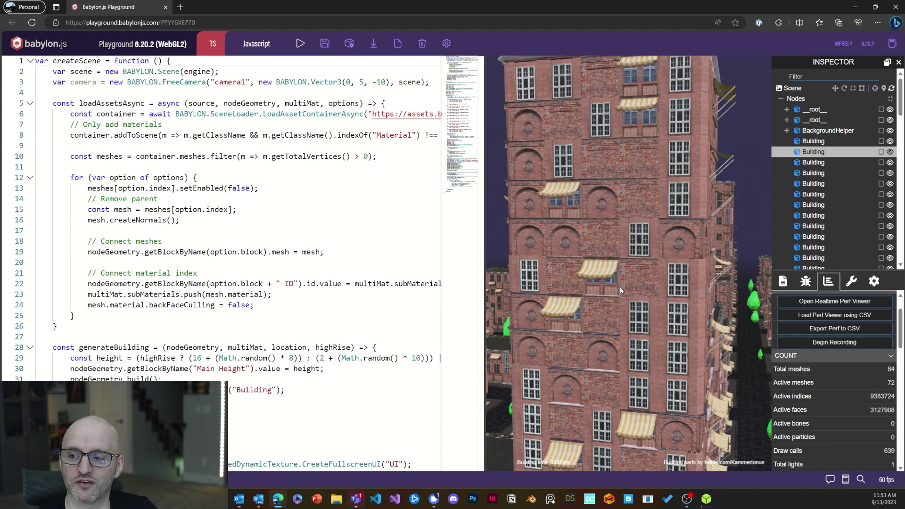
scroll(629, 286, "down", 5)
Step: Find the ParseFromSnippetAsync call that loads the node geometry in the playground code and highlight its snippet ID IJA02K#12
left_click_drag(464, 74, 465, 184)
scroll(267, 270, "up", 2)
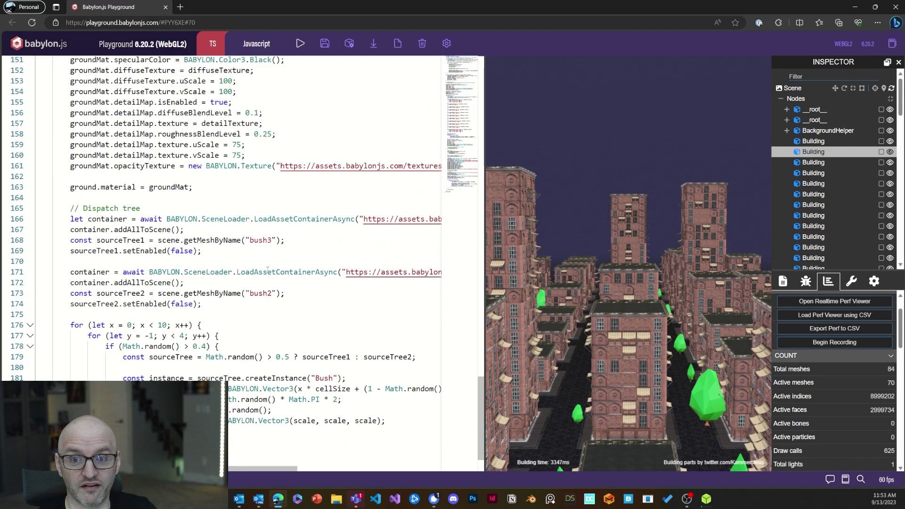
scroll(268, 270, "up", 15)
scroll(267, 269, "up", 12)
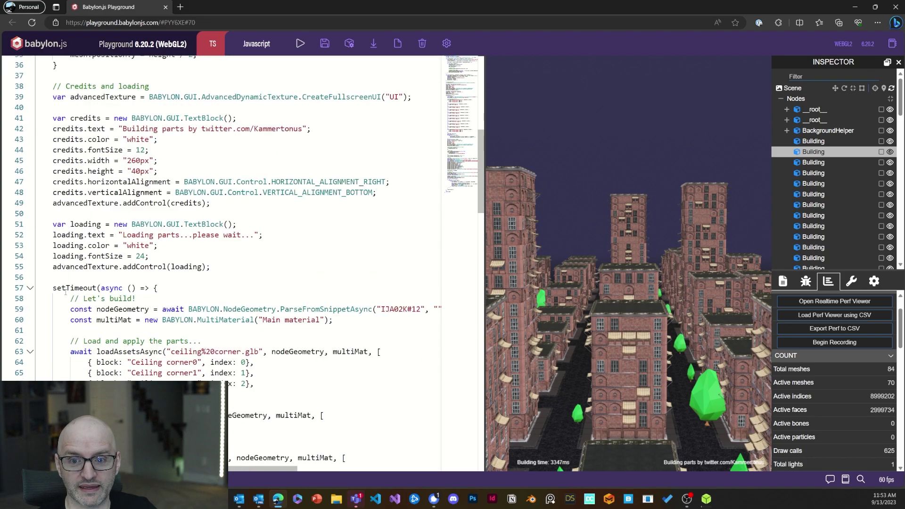
left_click(123, 309)
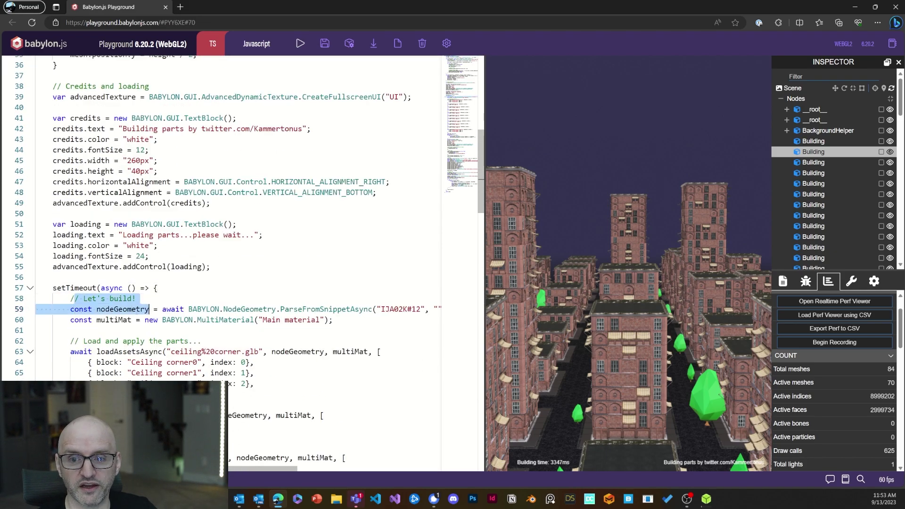
scroll(122, 309, "down", 1)
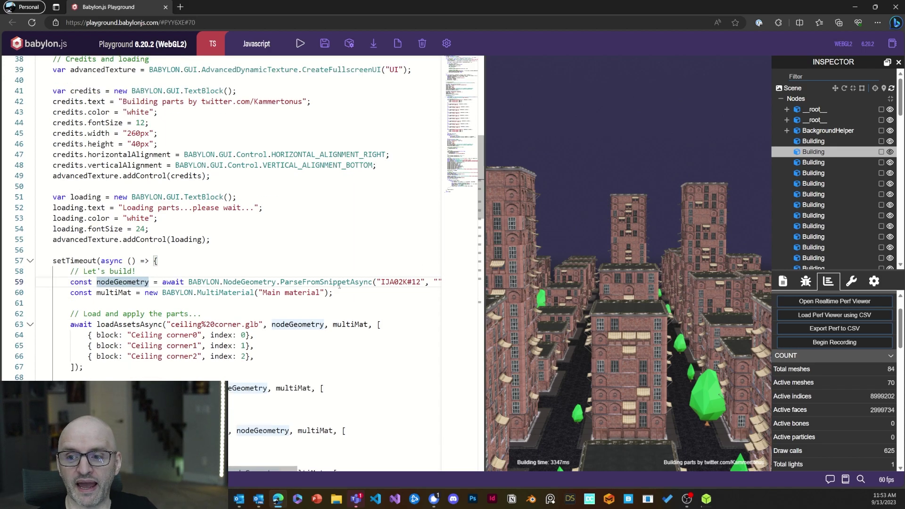
double_click(326, 282)
scroll(350, 295, "right", 3)
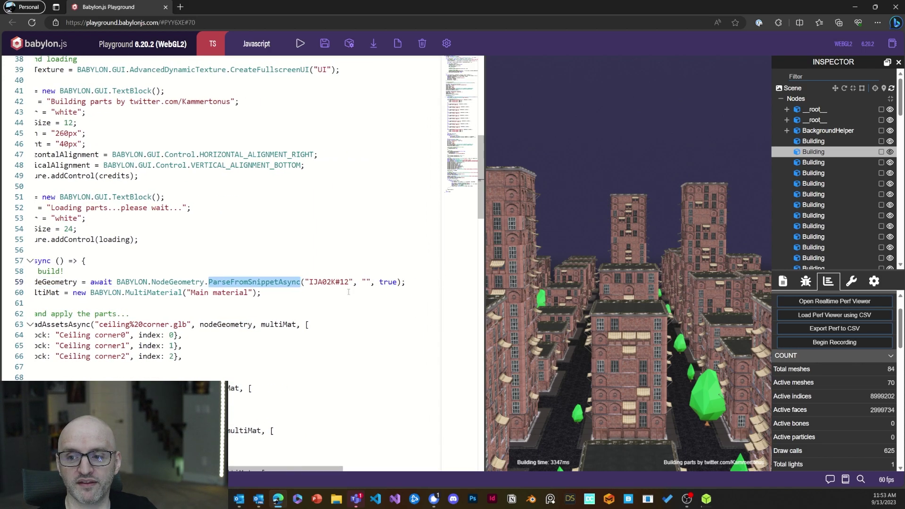
left_click_drag(349, 282, 304, 281)
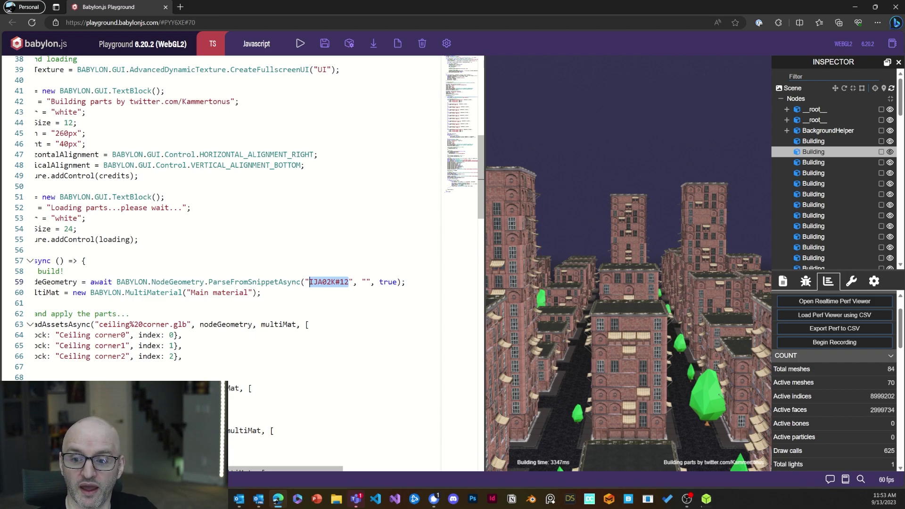
Step: Examine the multiMat declaration and the loadAssetsAsync calls that load the ceiling corner, Gap and straight building parts
scroll(152, 326, "left", 4)
scroll(153, 326, "down", 2)
scroll(152, 326, "down", 1)
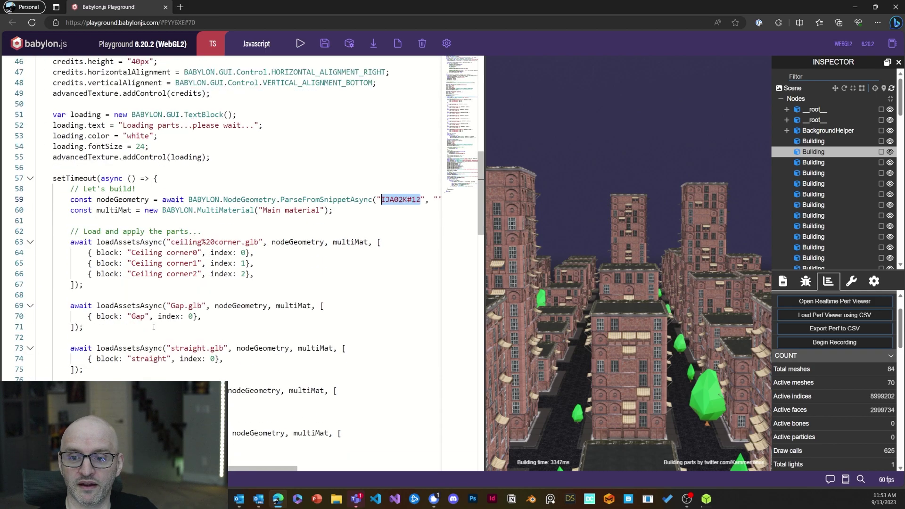
left_click(125, 210)
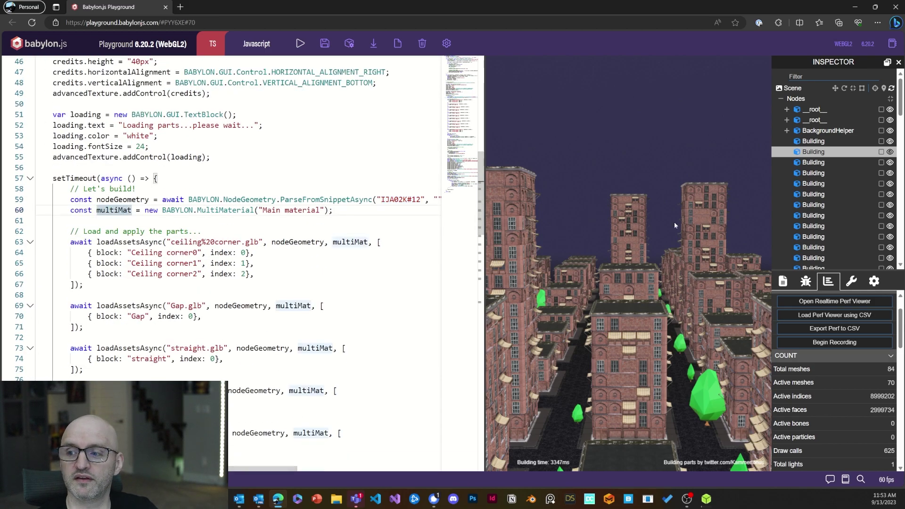